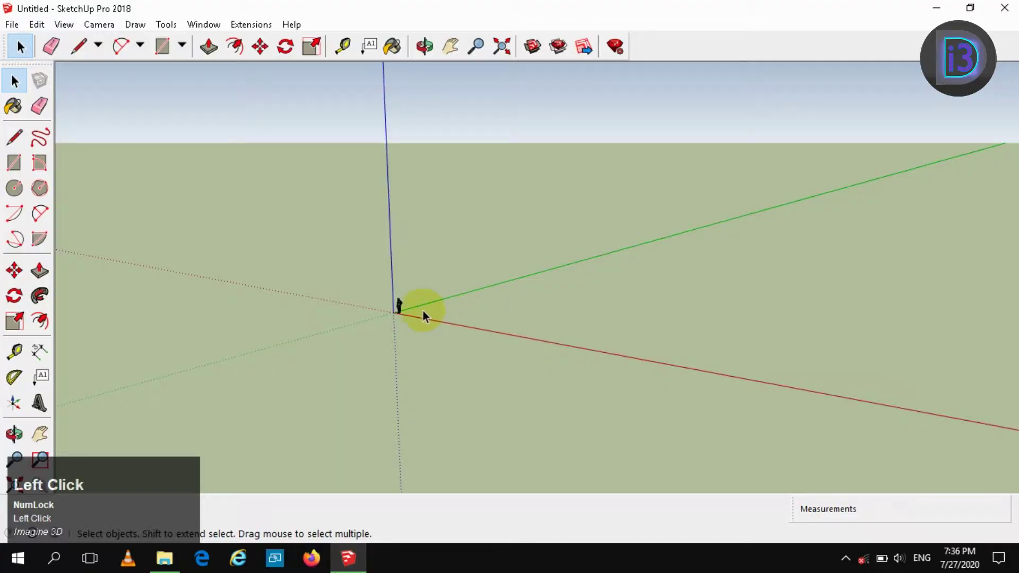
Add two crossing guide lines beside the scale figure, parallel to the green and red axes
scroll(399, 310, up, 8)
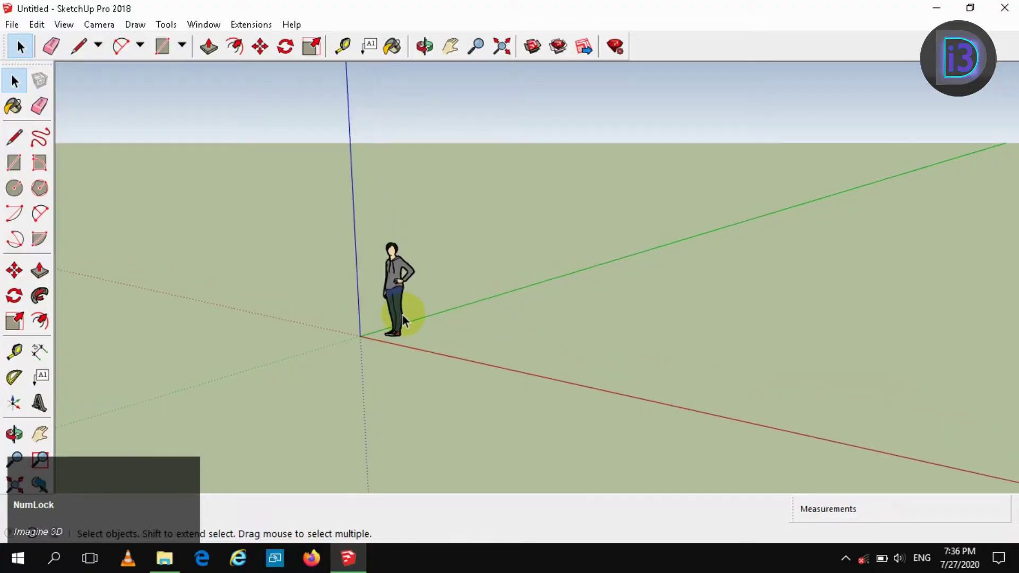
scroll(400, 324, up, 3)
middle_drag(399, 336, 441, 373)
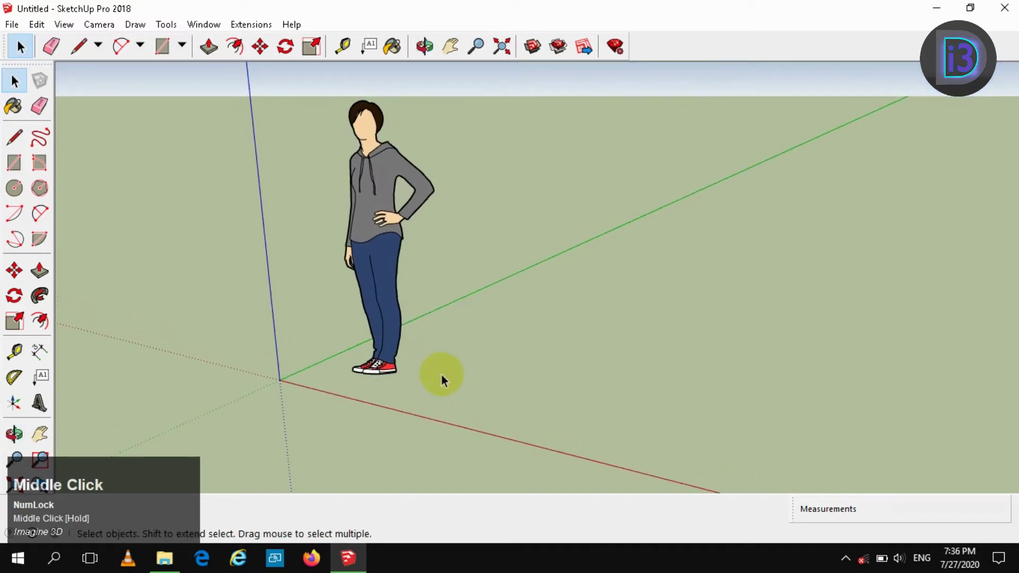
key(t)
click(413, 318)
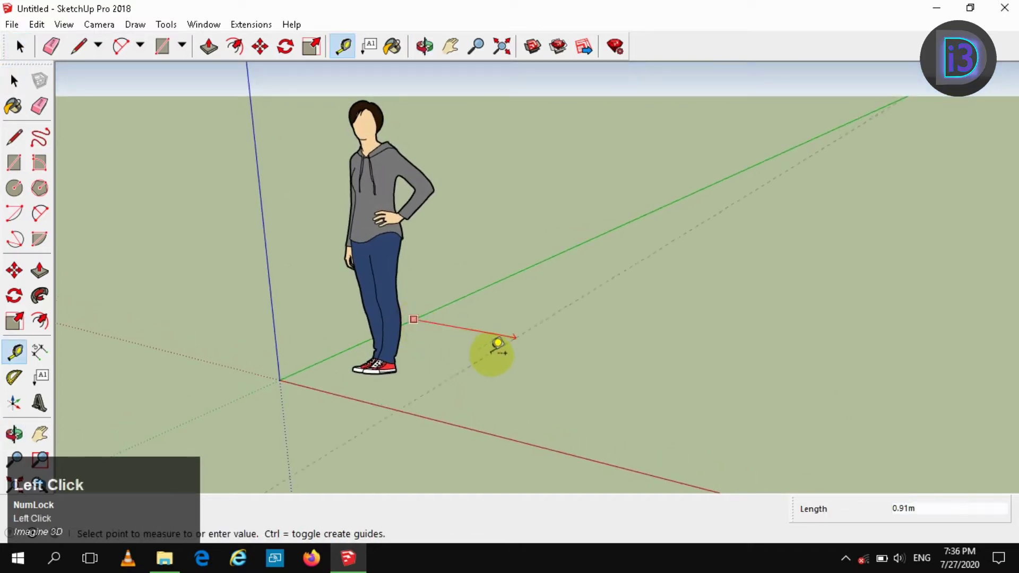
click(513, 359)
click(484, 433)
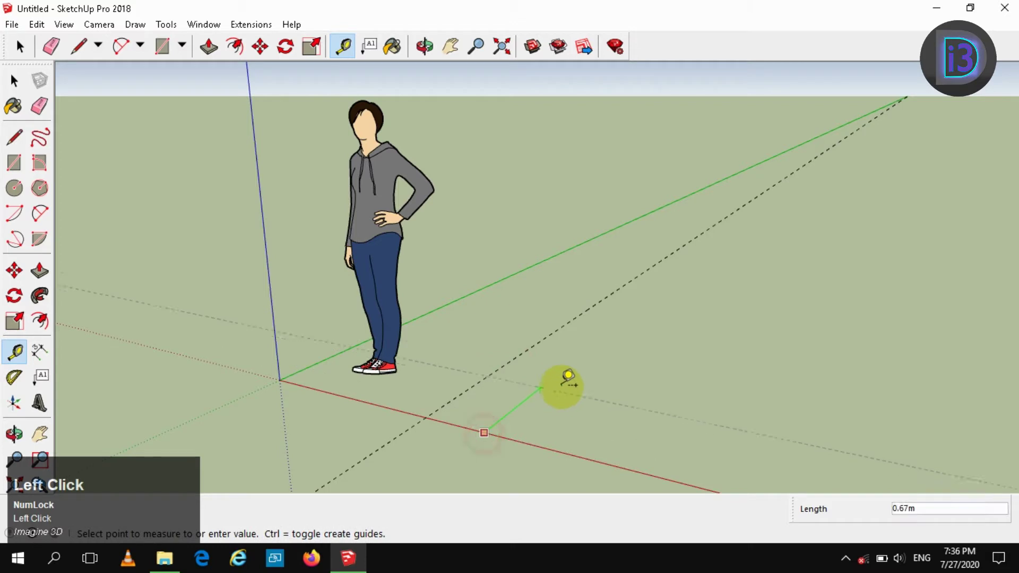
click(584, 363)
key(space)
mouse_move(534, 370)
middle_down()
mouse_move(523, 382)
mouse_move(539, 337)
mouse_move(500, 376)
middle_up()
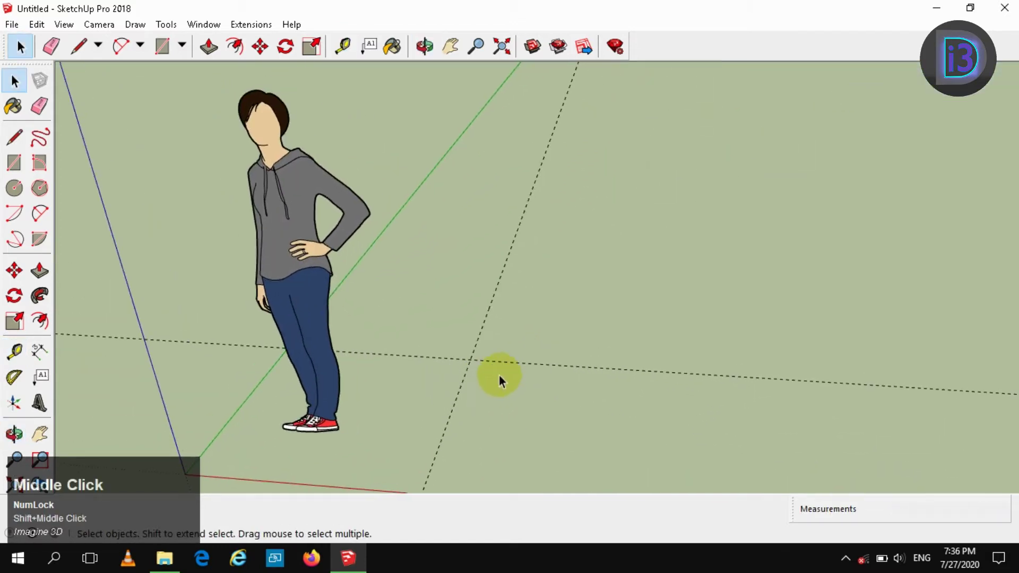
Set the model's length units to centimetres in Model Info
click(204, 24)
click(242, 103)
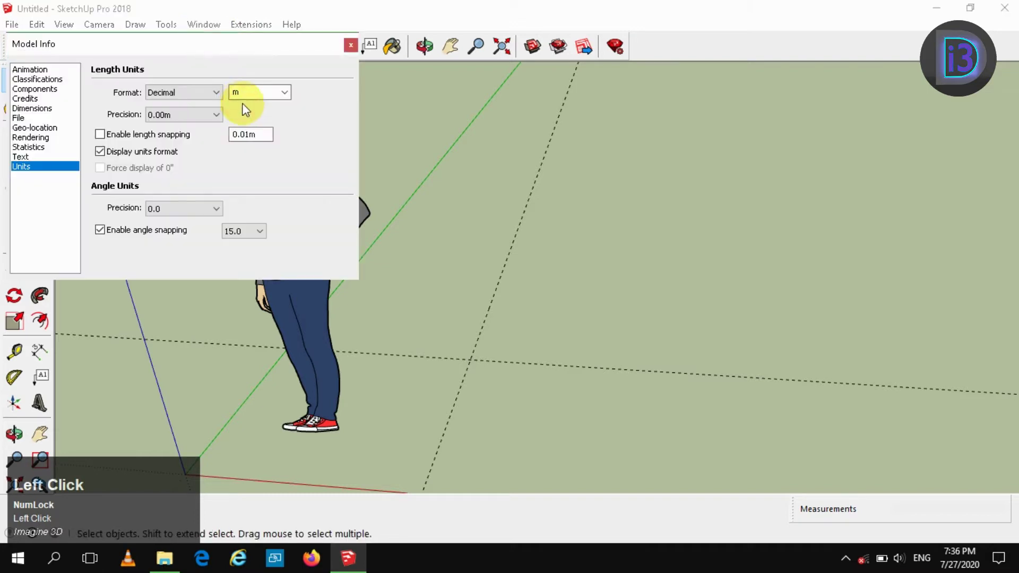
click(285, 92)
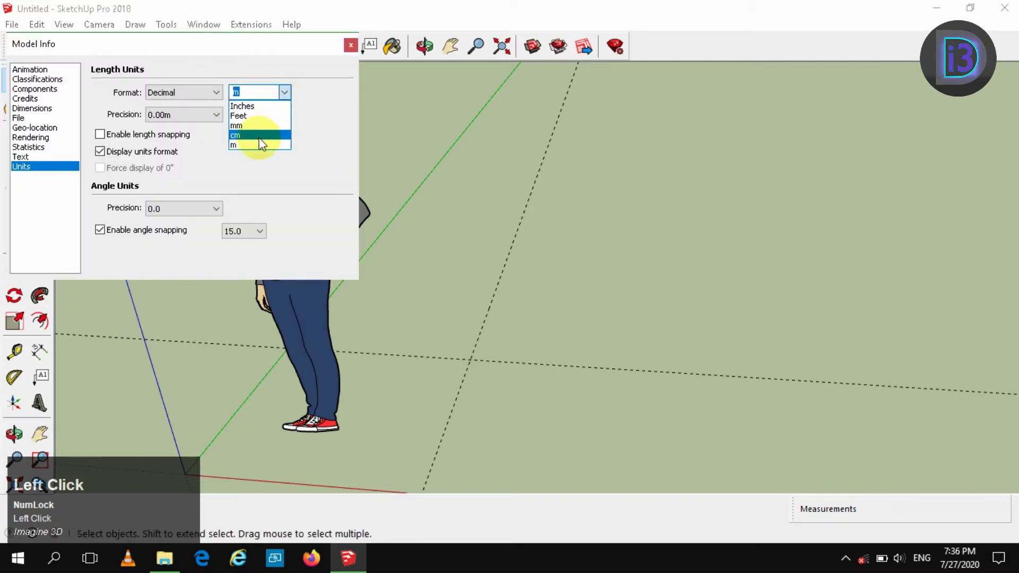
click(258, 136)
click(351, 46)
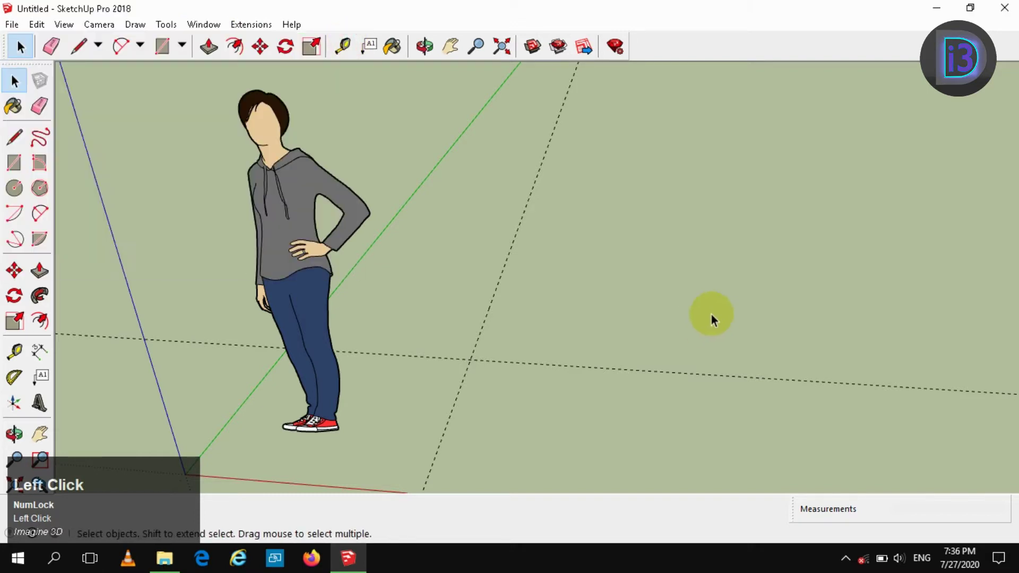
Draw a 50 × 50 cm square face starting at the guide intersection
key(r)
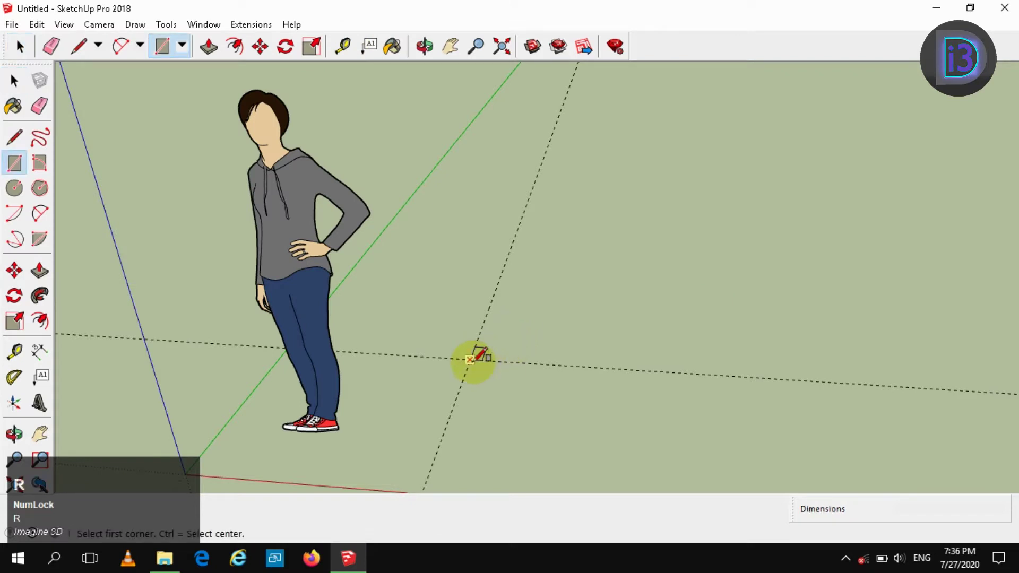
click(470, 359)
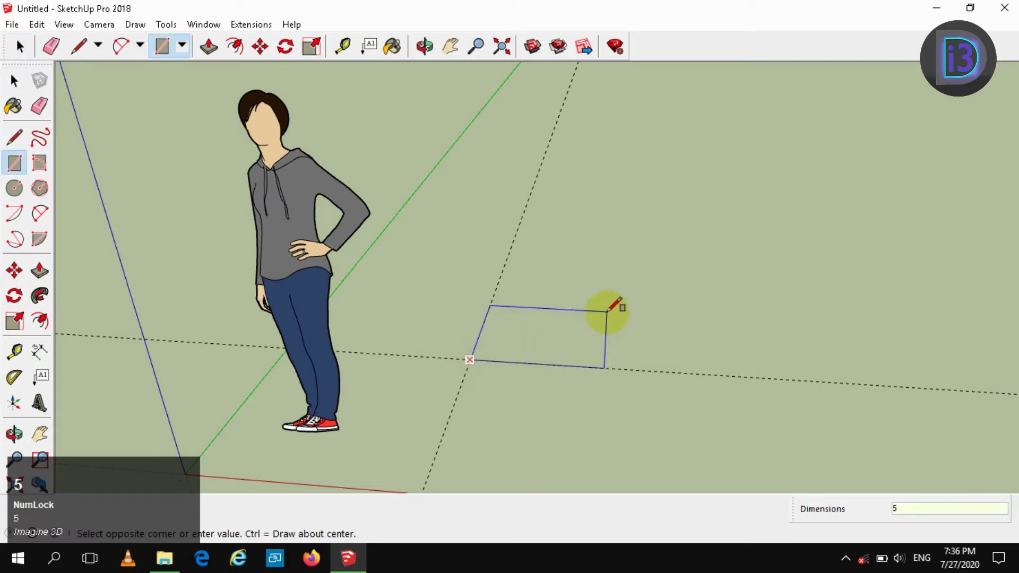
key(Return)
key(space)
scroll(525, 355, up, 3)
click(525, 355)
right_click(526, 353)
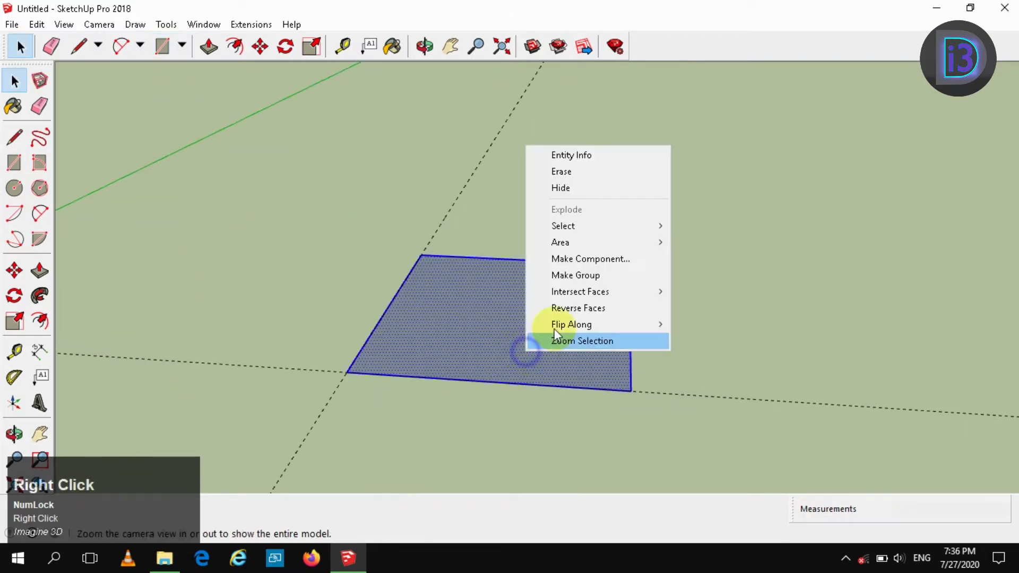
click(593, 275)
click(762, 295)
scroll(437, 325, up, 2)
middle_drag(437, 325, 454, 399)
Add guide lines 5 cm inside the square's front, left, right and back edges
key(t)
click(434, 423)
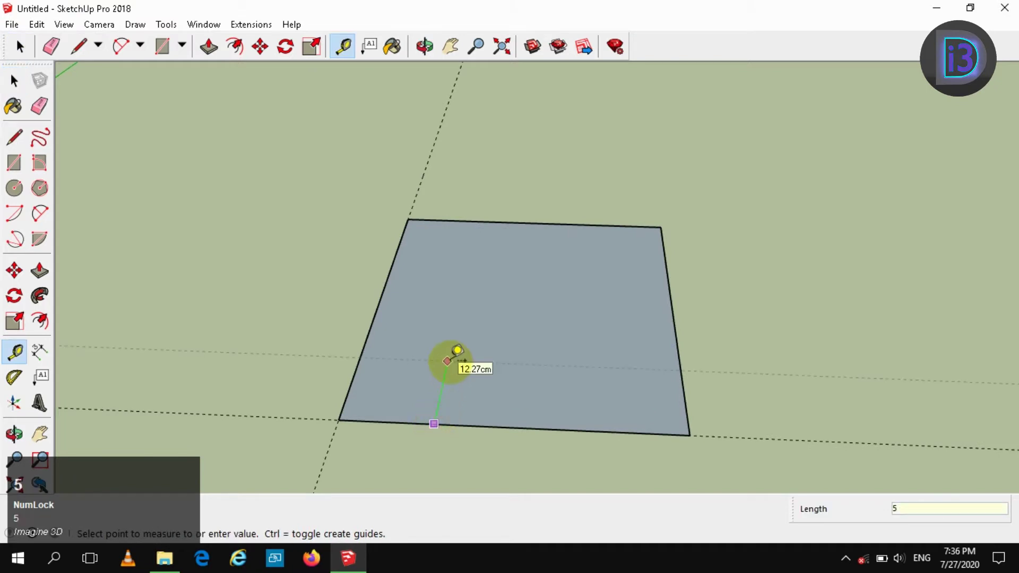
key(Return)
click(363, 347)
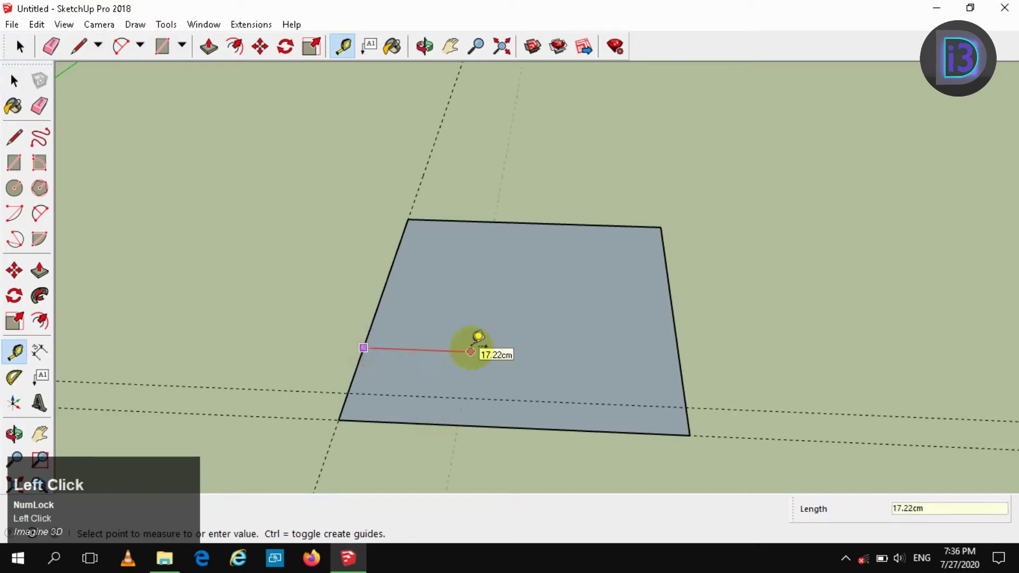
key(Return)
click(663, 251)
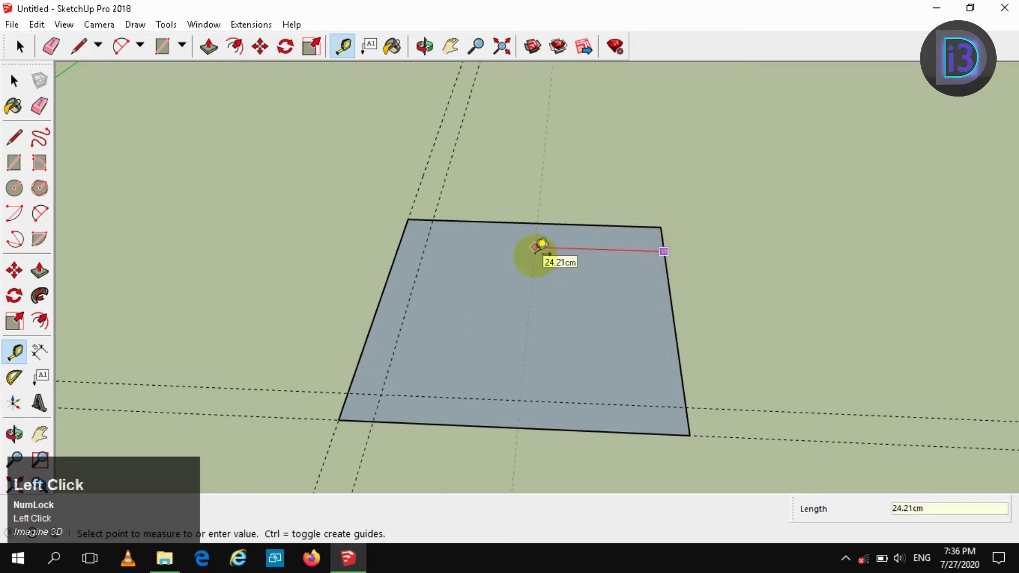
key(Return)
click(534, 222)
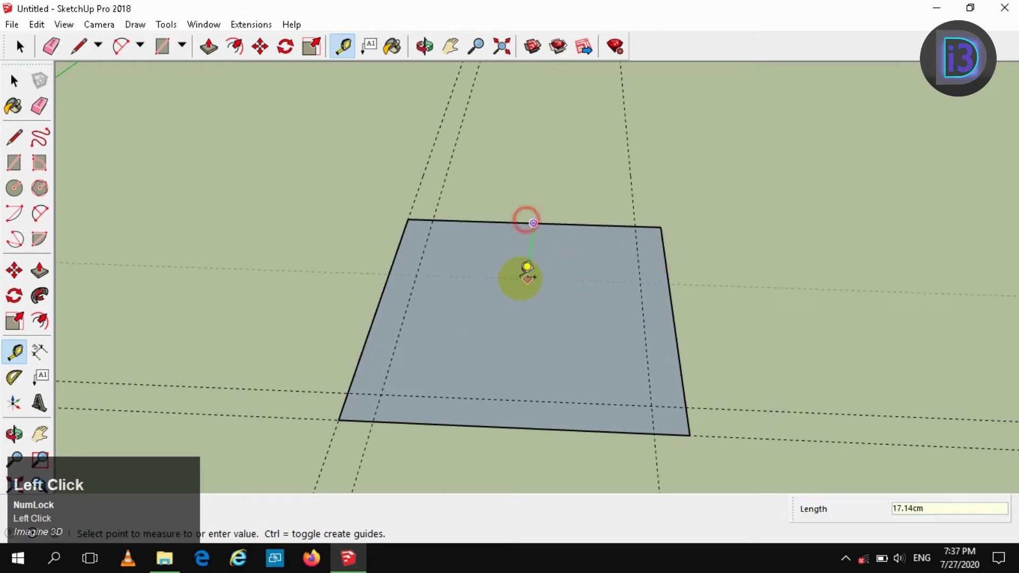
key(space)
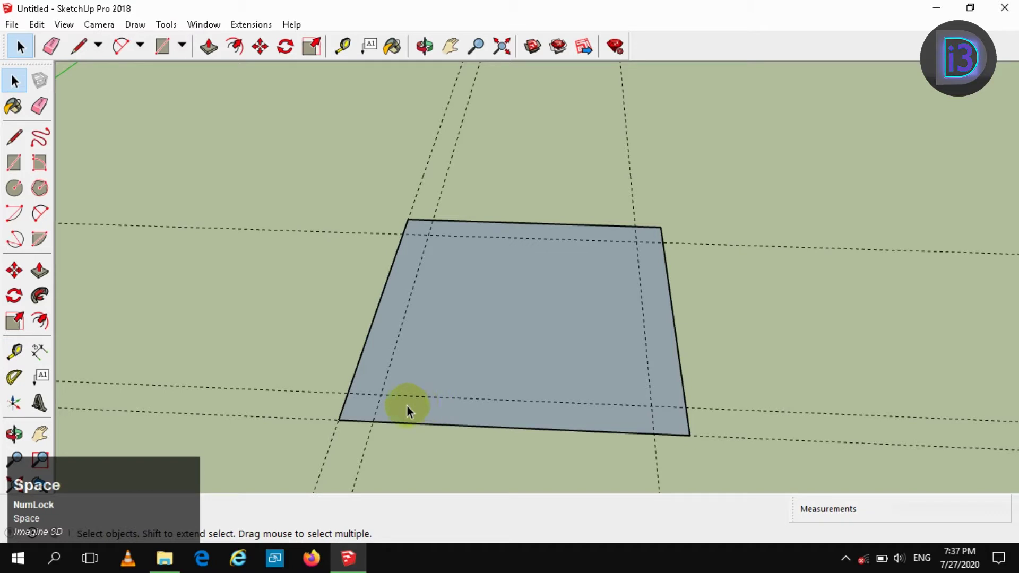
Draw a small square at the front-left corner up to the guide intersection and group it
key(r)
click(337, 419)
click(380, 392)
key(space)
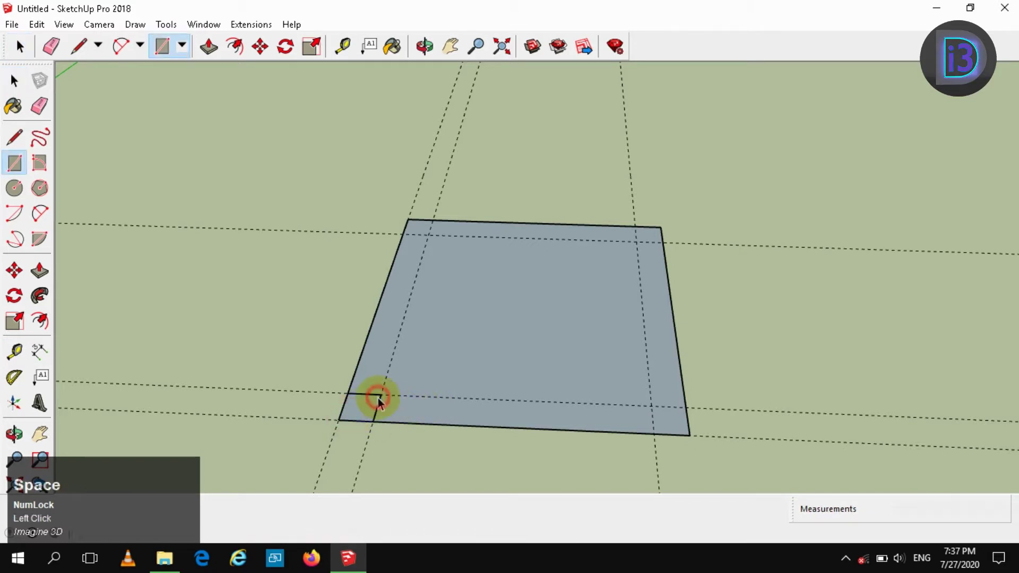
scroll(370, 413, up, 2)
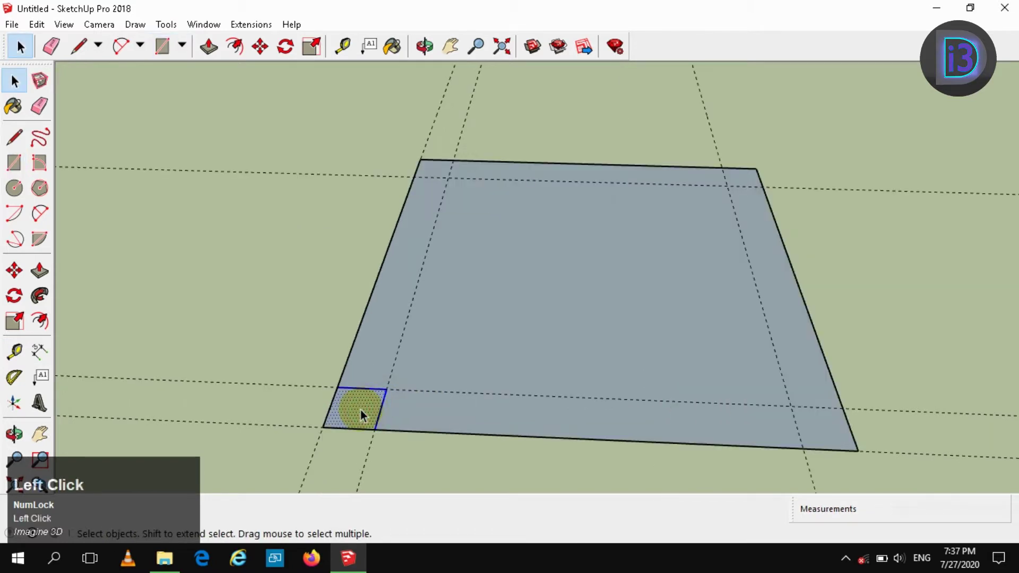
right_click(359, 409)
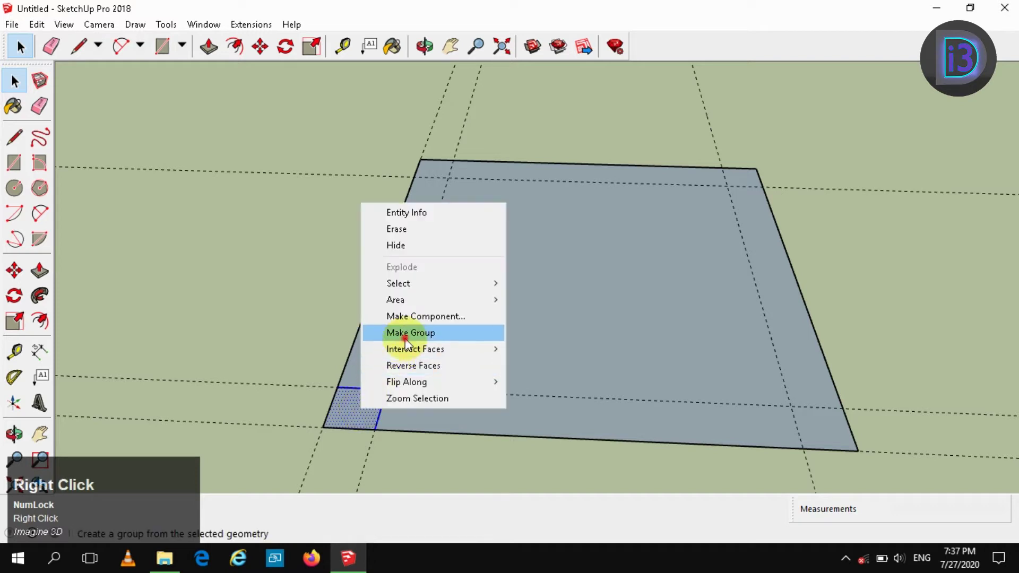
click(394, 332)
Push/pull the grouped corner square up 60 cm into a post
double_click(369, 418)
key(p)
drag(370, 421, 356, 256)
key(Return)
key(space)
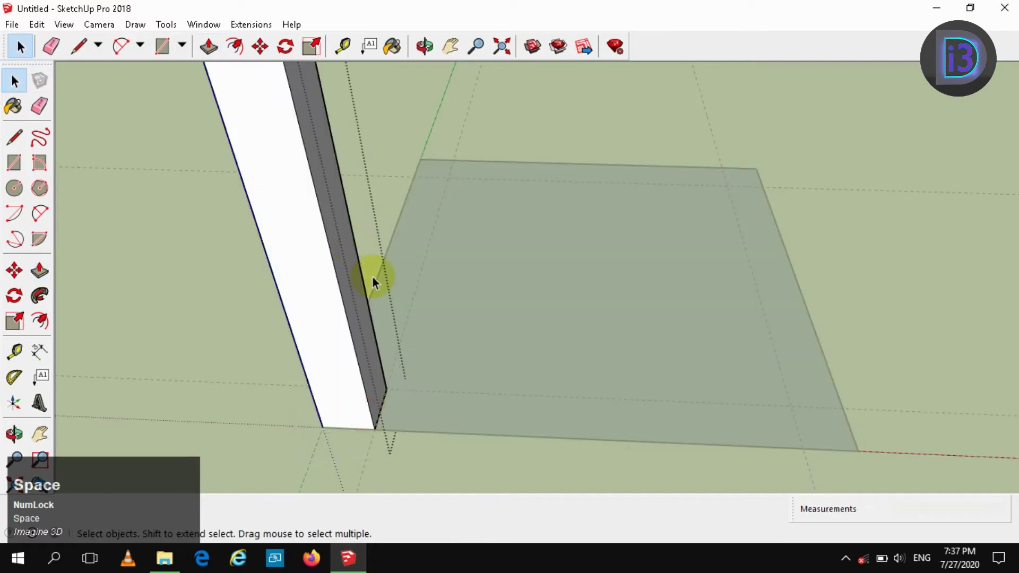
scroll(353, 346, down, 5)
click(562, 295)
middle_drag(562, 296, 419, 295)
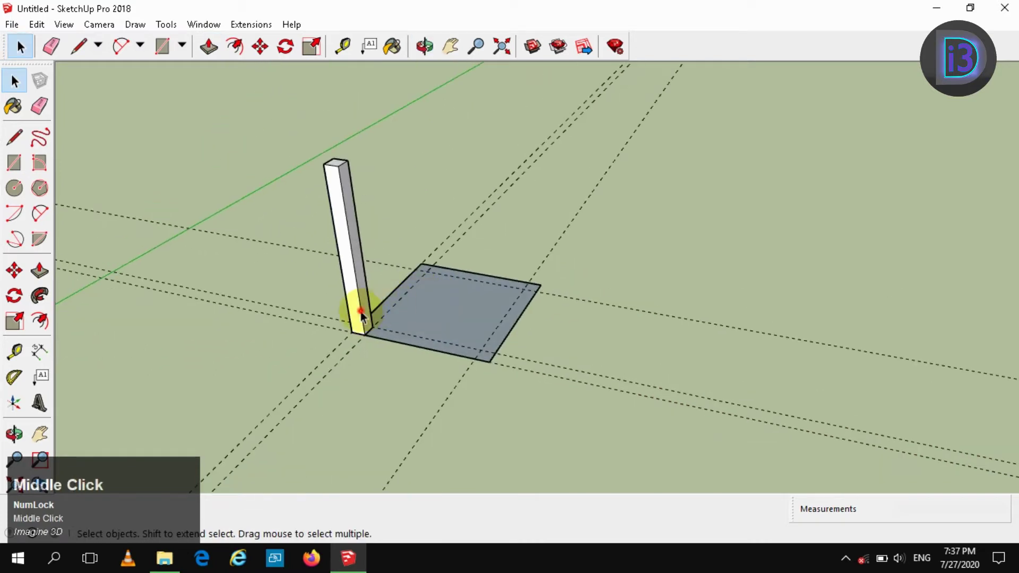
Copy the post to the back-left corner of the square
click(357, 314)
scroll(371, 318, up, 4)
key(m)
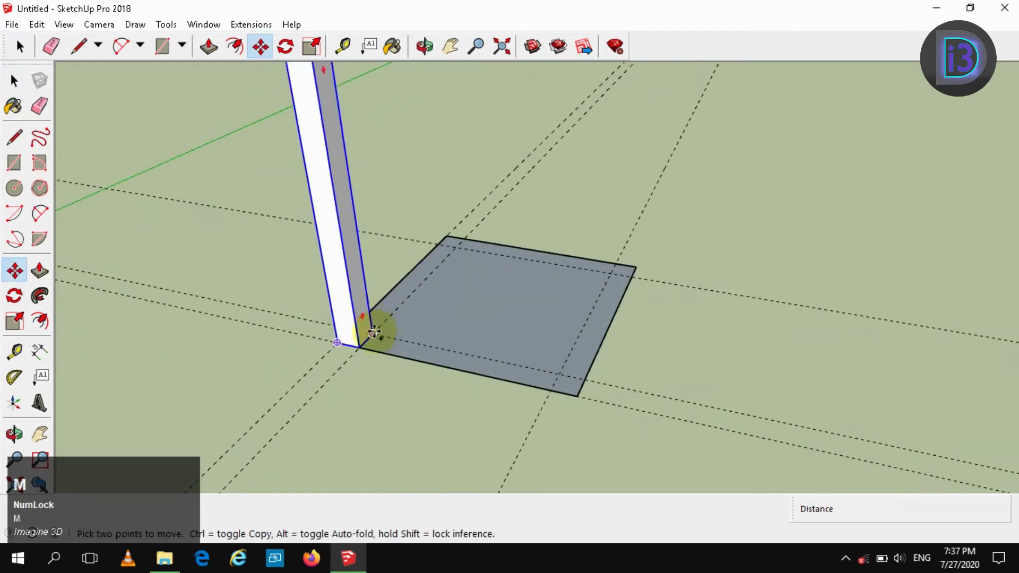
ctrl+click(372, 330)
click(464, 241)
key(space)
Copy both posts to the two right-hand corners, then select all four posts
shift+click(339, 248)
key(m)
ctrl+click(359, 346)
click(574, 394)
key(space)
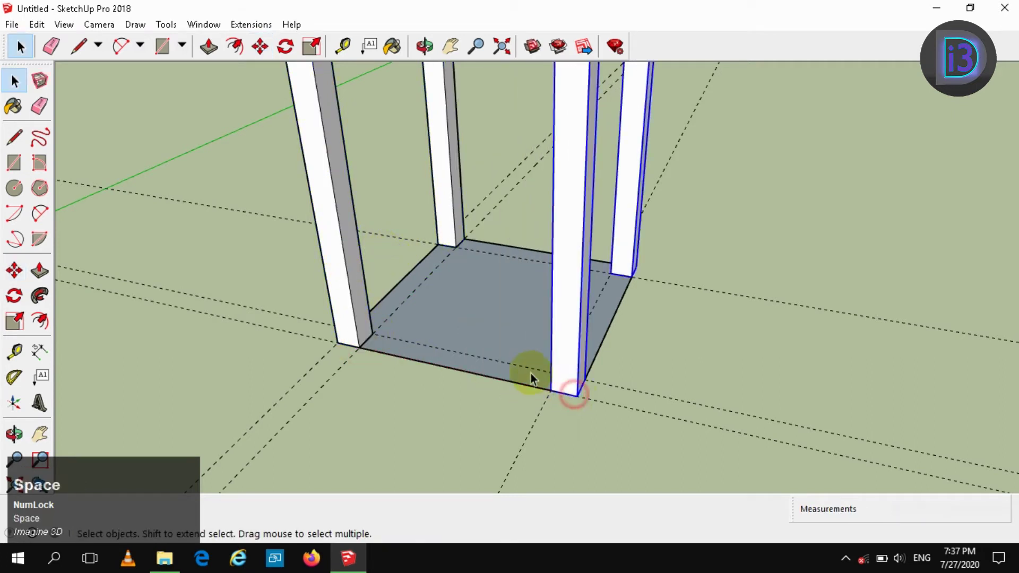
scroll(536, 371, down, 3)
click(703, 264)
middle_drag(580, 296, 461, 228)
drag(607, 164, 367, 250)
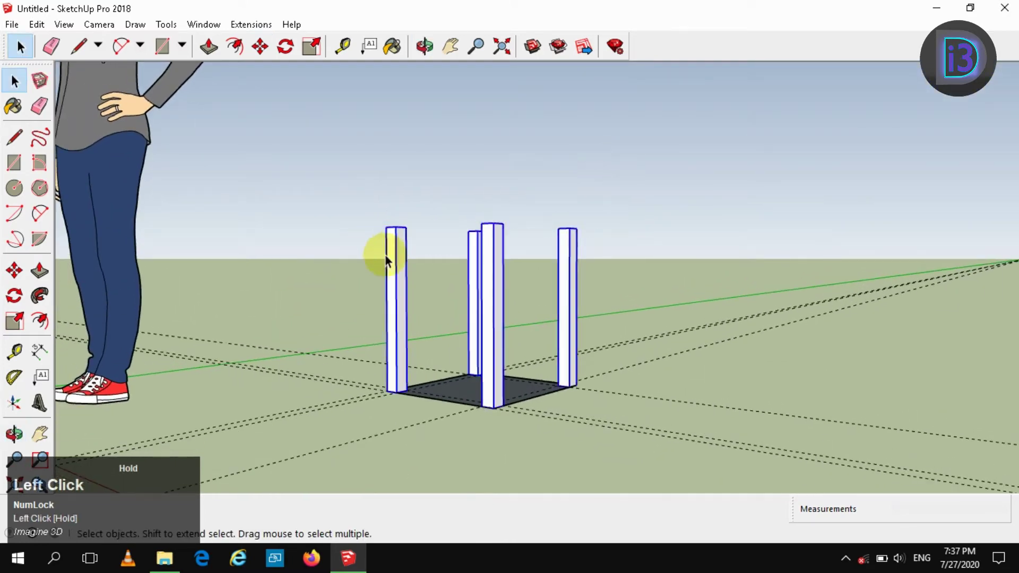
Group the four posts together, exploding the individual post groups inside it
right_click(502, 252)
click(565, 401)
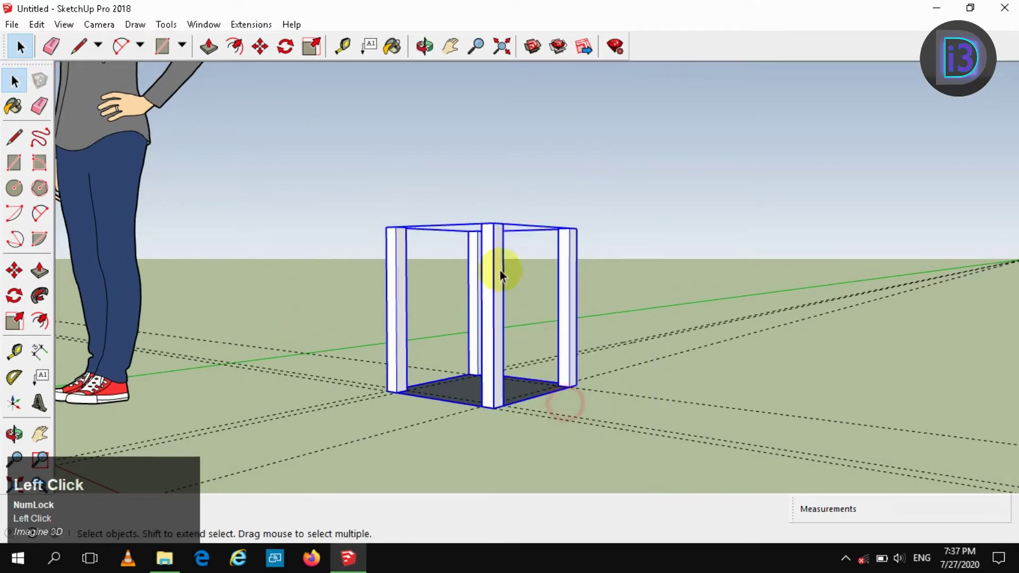
double_click(499, 268)
key(ctrl+a)
right_click(496, 268)
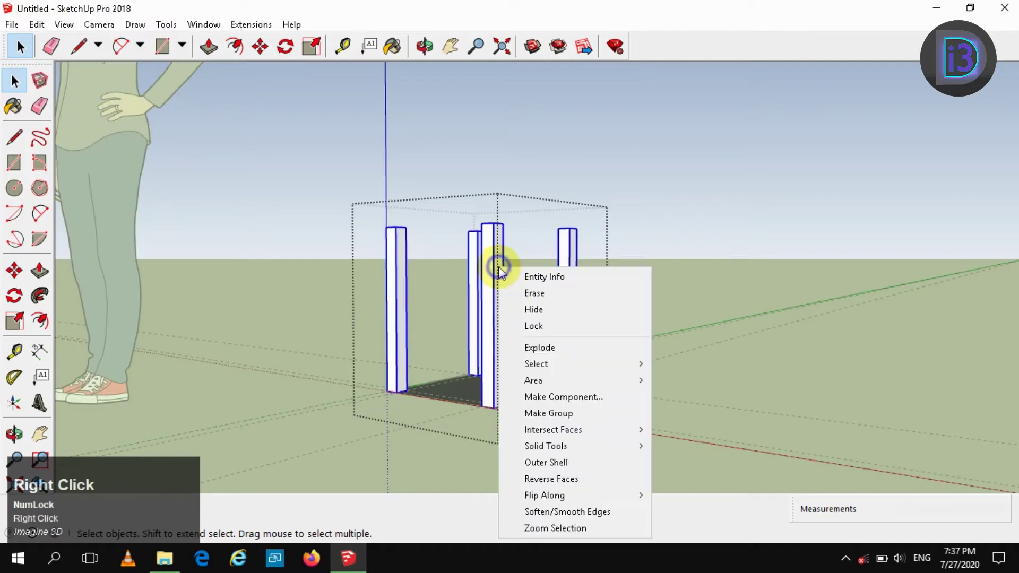
click(553, 353)
click(721, 218)
Move the posts group 200 cm along the red axis
middle_drag(637, 265, 530, 337)
click(530, 340)
key(m)
click(596, 396)
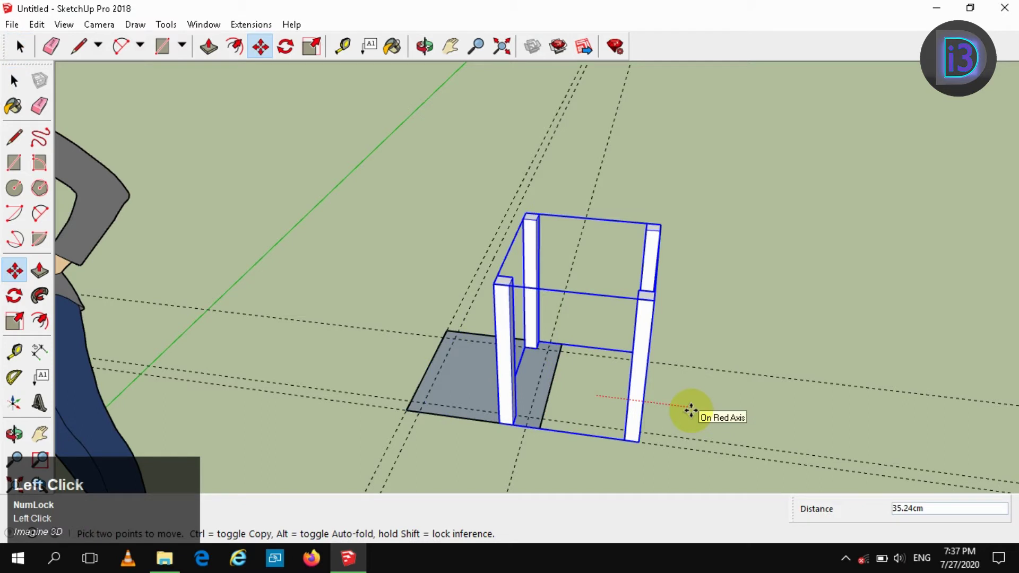
key(Right)
key(Return)
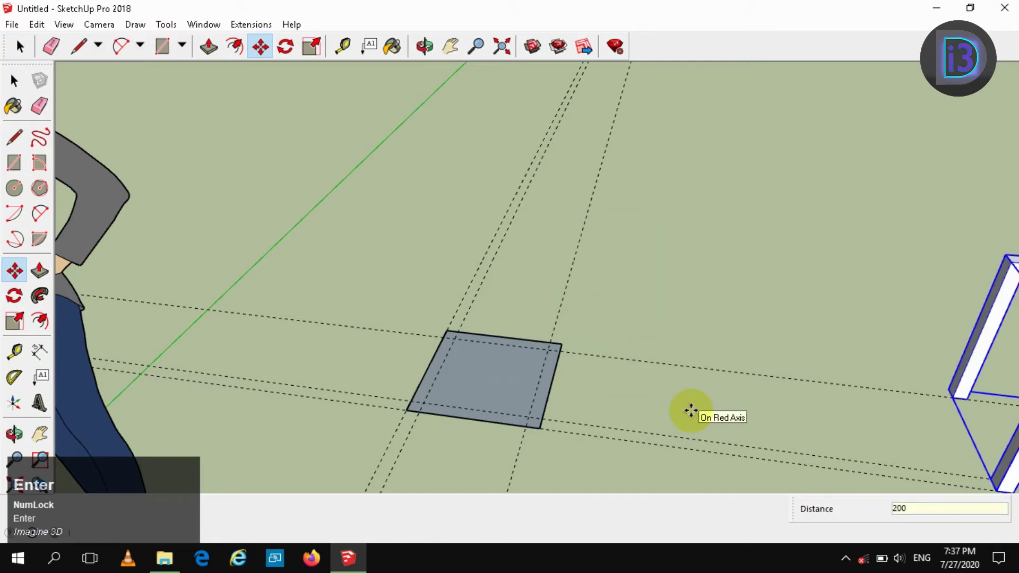
key(space)
Add guide lines 3 cm inside the base's lower and left edges
scroll(524, 399, up, 3)
shift+middle_drag(469, 405, 677, 239)
key(t)
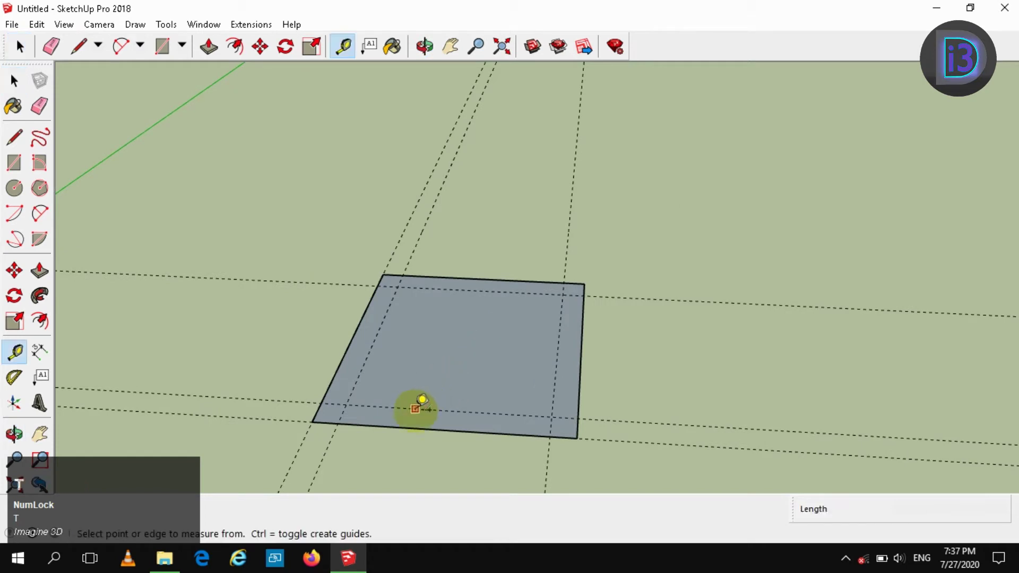
click(415, 408)
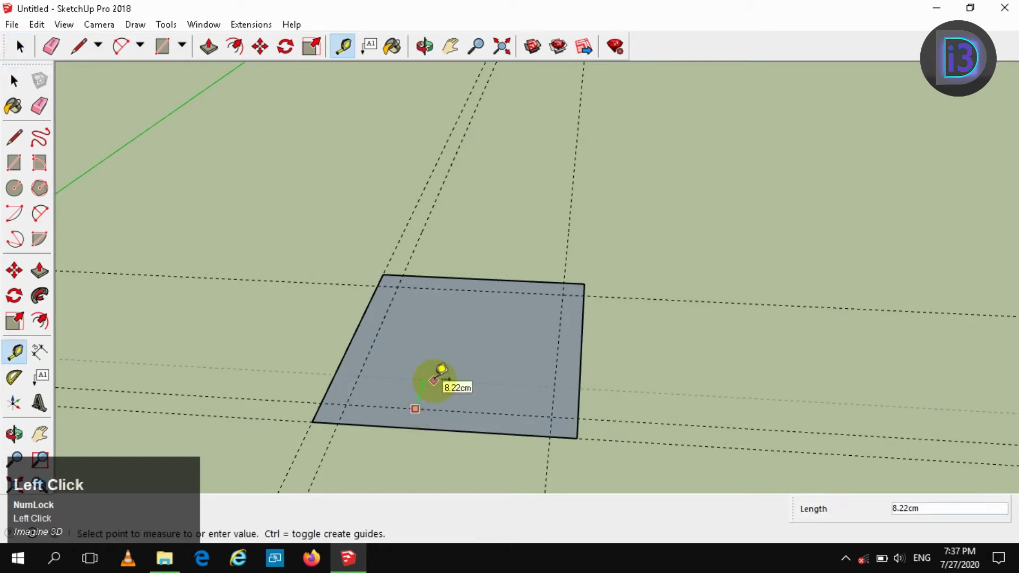
text(3)
key(Return)
click(432, 287)
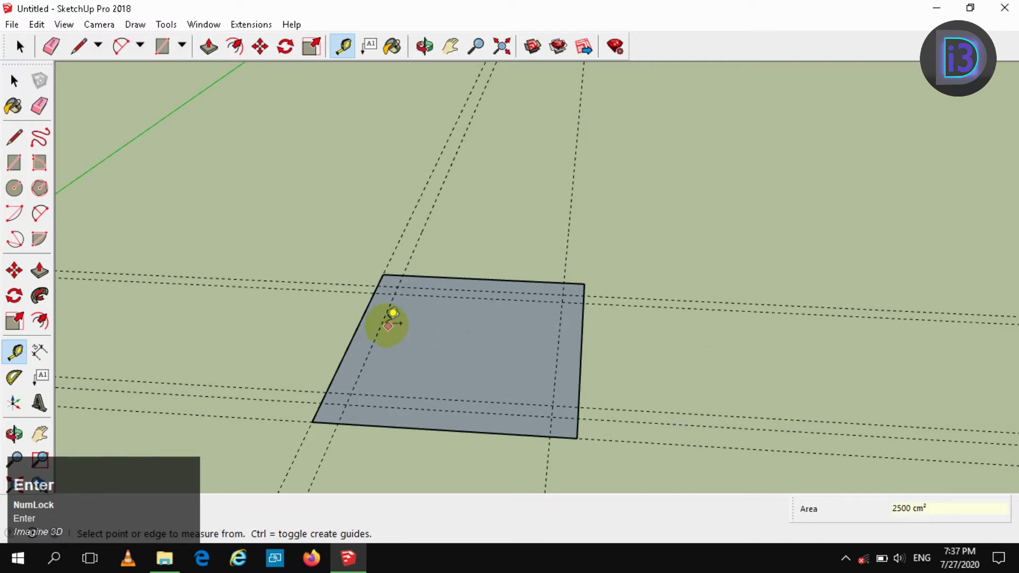
click(383, 323)
key(Return)
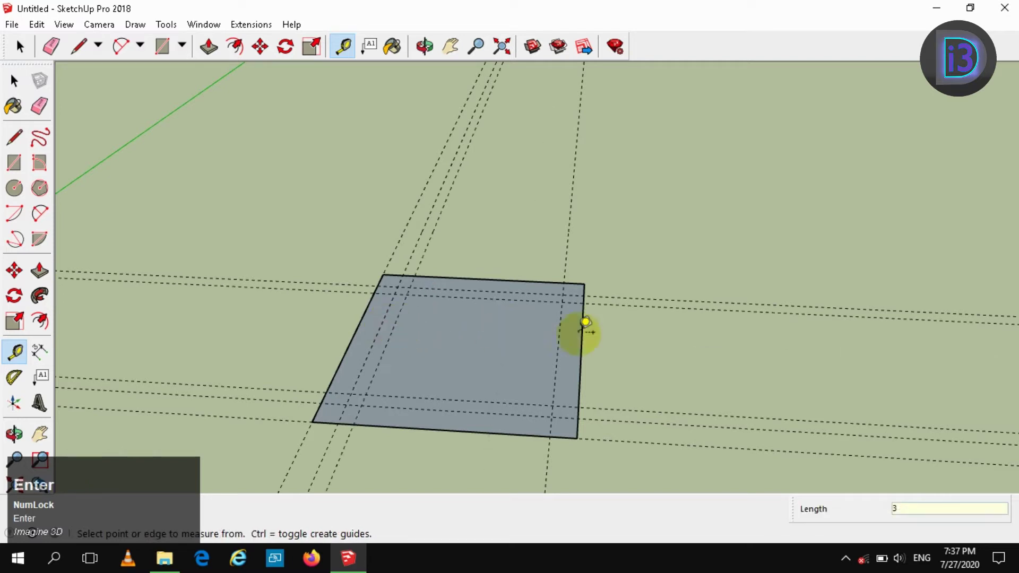
click(560, 329)
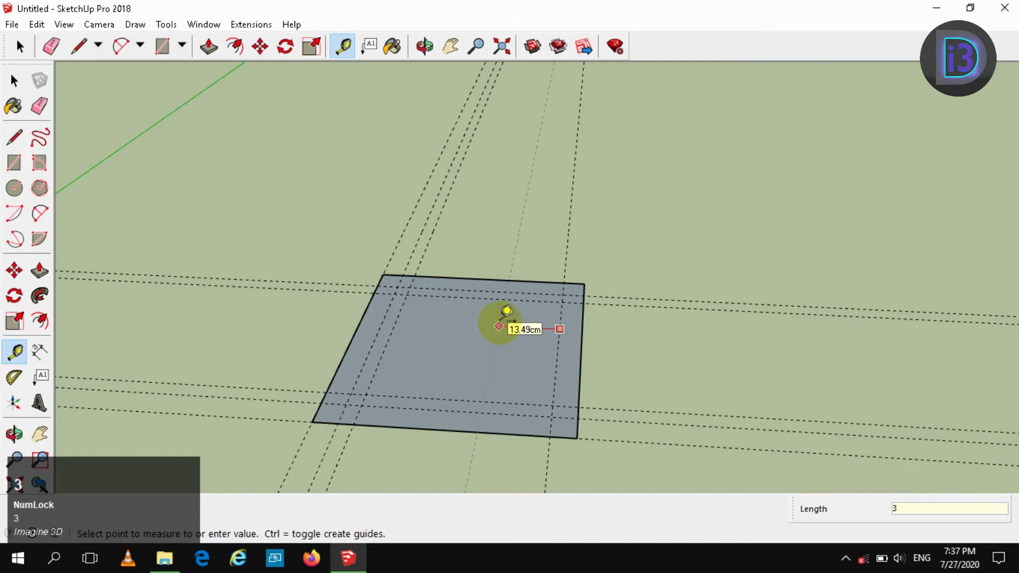
key(space)
Add another guide 0.5 cm beyond the guide near the lower edge
key(t)
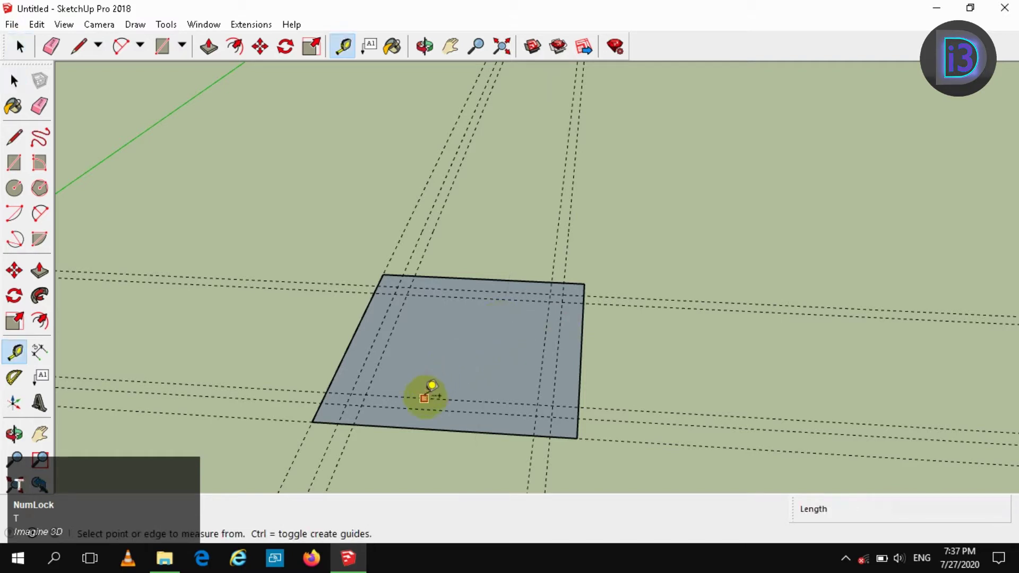
click(425, 398)
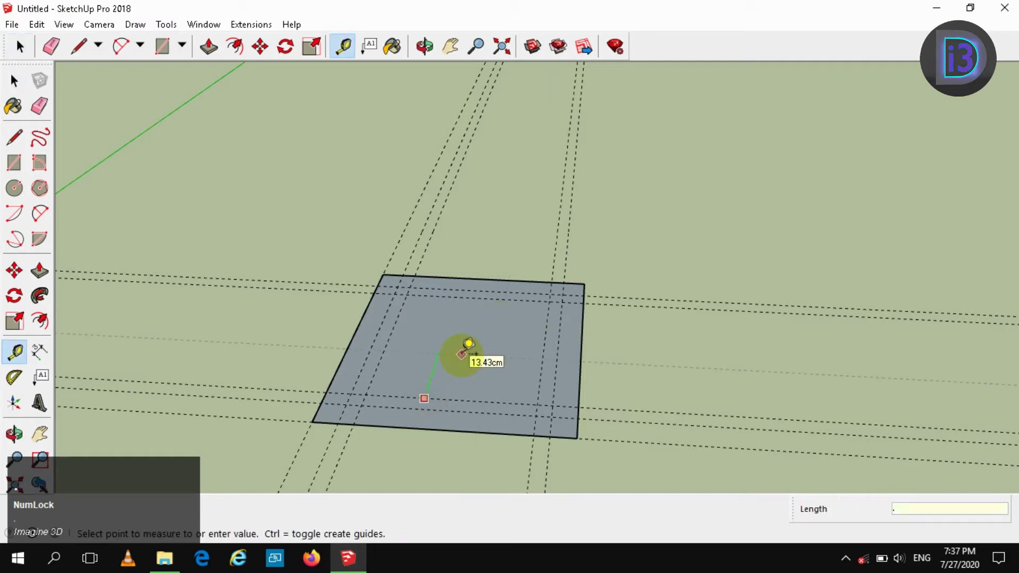
key(Return)
key(space)
scroll(404, 401, up, 3)
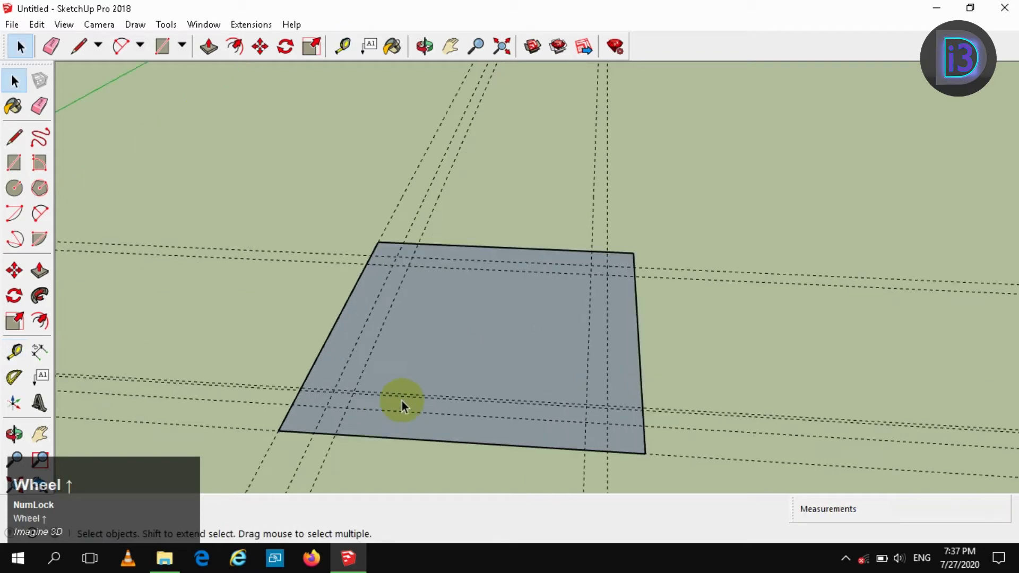
middle_click(421, 411)
middle_drag(421, 410, 332, 431)
scroll(325, 423, up, 2)
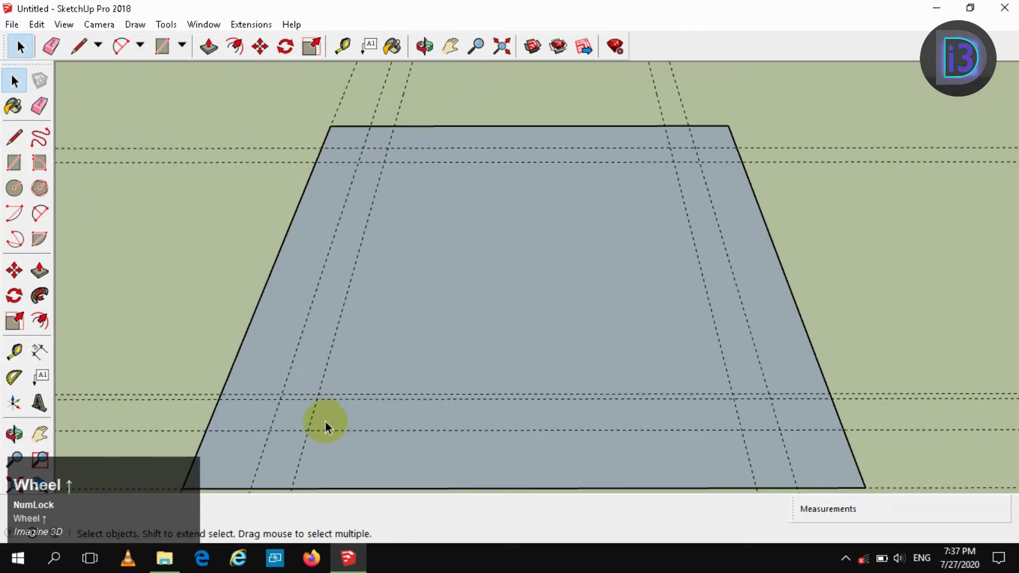
Draw a 34 × 0.5 strip from the guide intersection and make it a group
key(r)
click(317, 399)
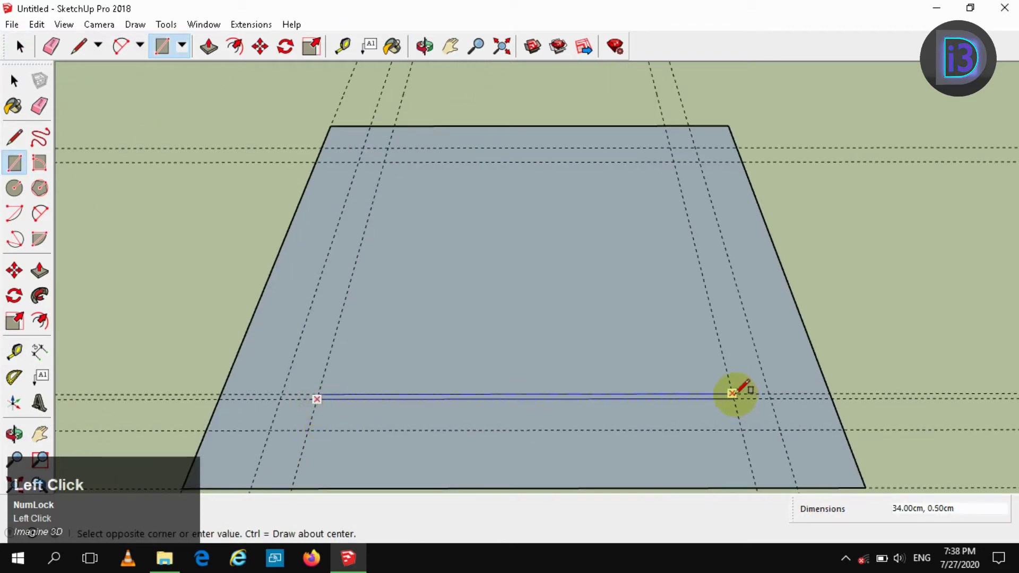
click(733, 394)
key(space)
scroll(732, 396, up, 5)
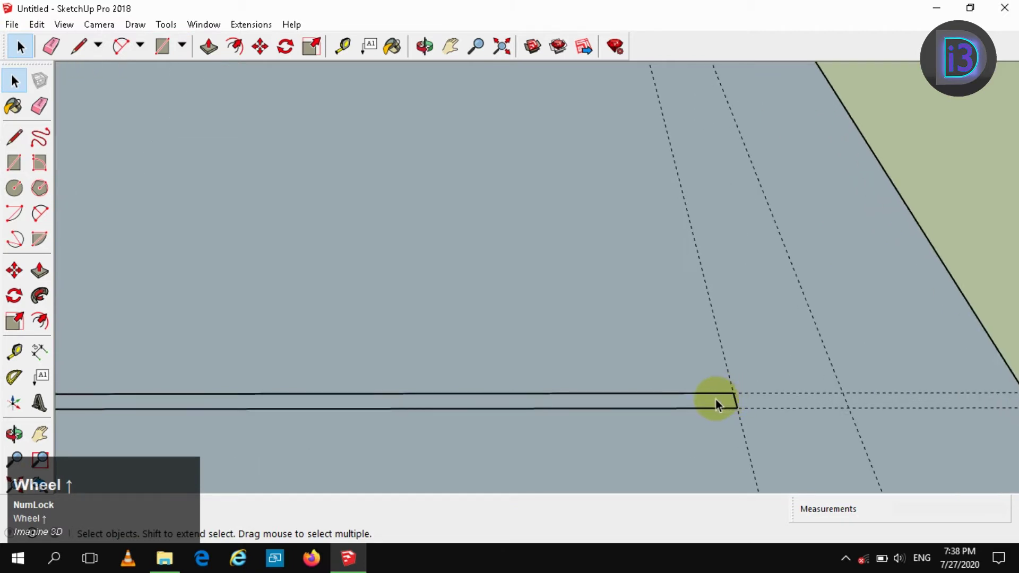
right_click(714, 399)
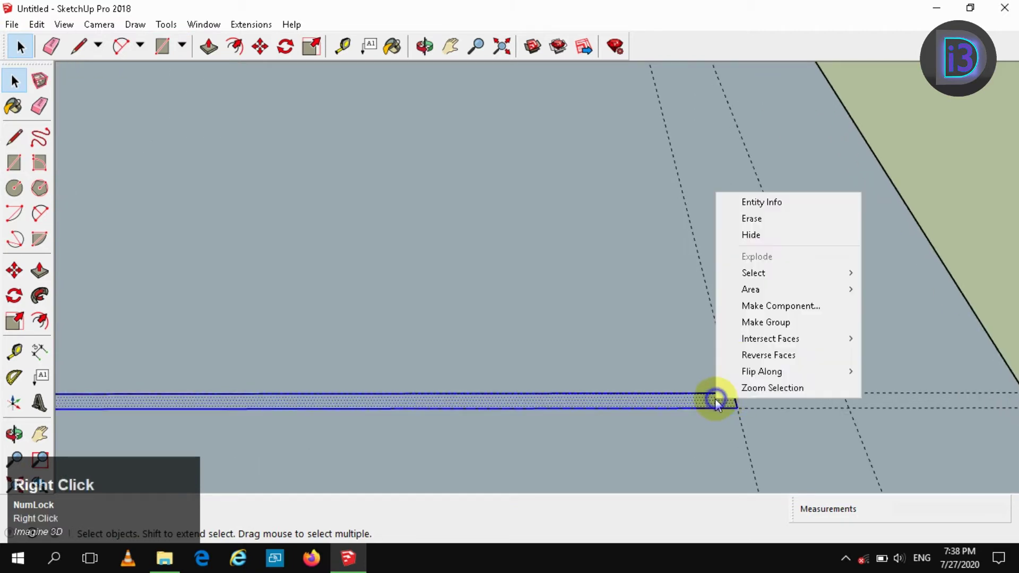
click(752, 325)
scroll(708, 399, down, 6)
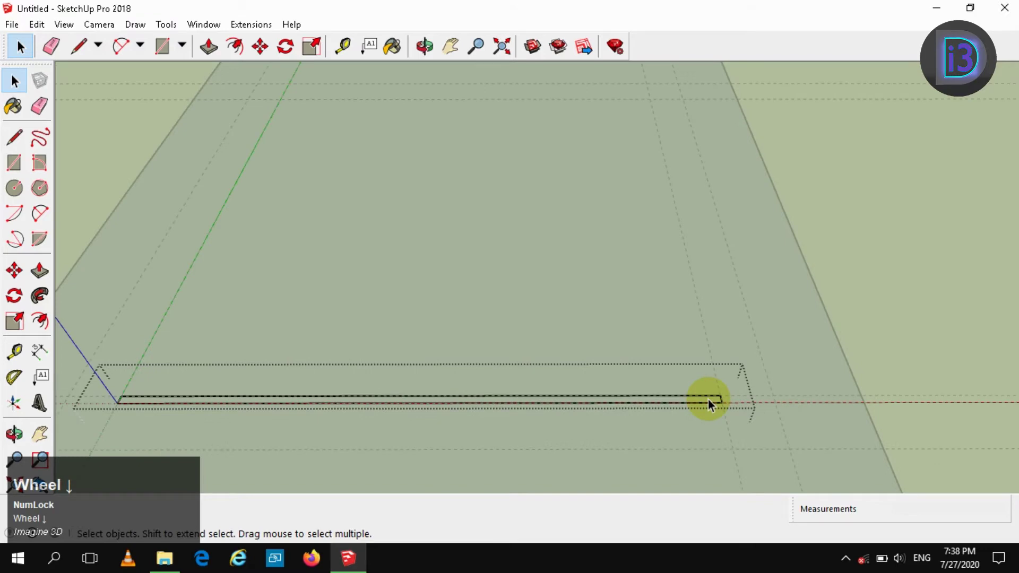
middle_drag(708, 400, 596, 364)
Push/pull the thin strip up into an upright panel
key(p)
click(614, 420)
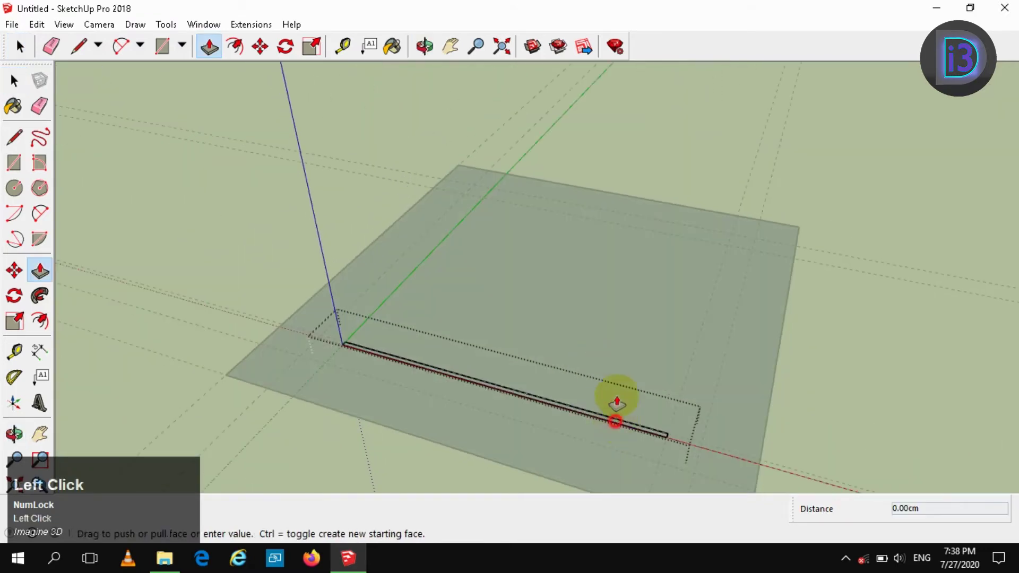
click(625, 246)
key(space)
scroll(505, 261, down, 5)
click(764, 325)
middle_drag(764, 325, 511, 328)
scroll(535, 307, up, 4)
Copy the panel 33.5 cm across the base, divide into /8 evenly spaced panels, and select them all
click(525, 286)
scroll(530, 344, up, 3)
key(m)
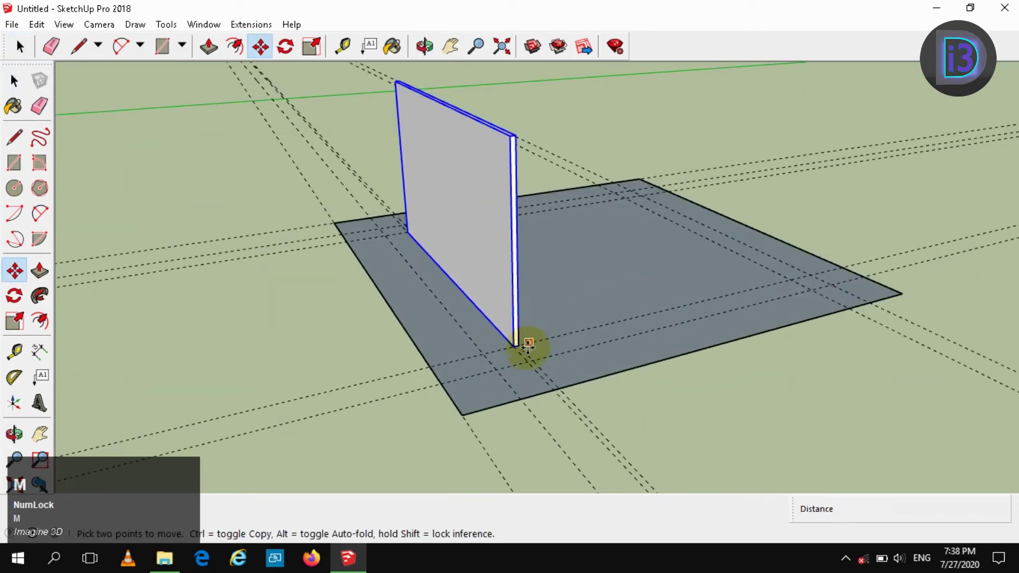
ctrl+click(519, 345)
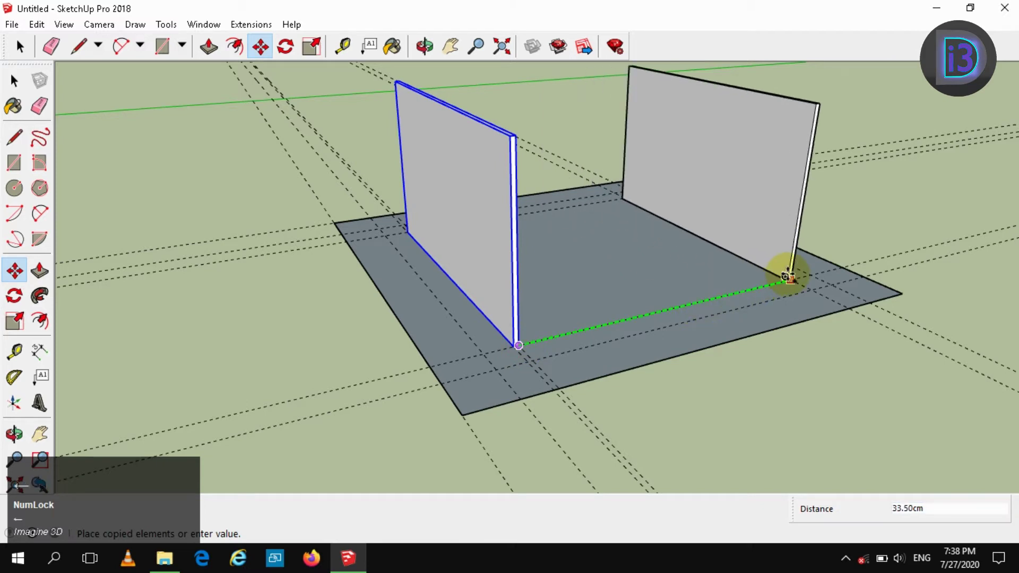
click(789, 274)
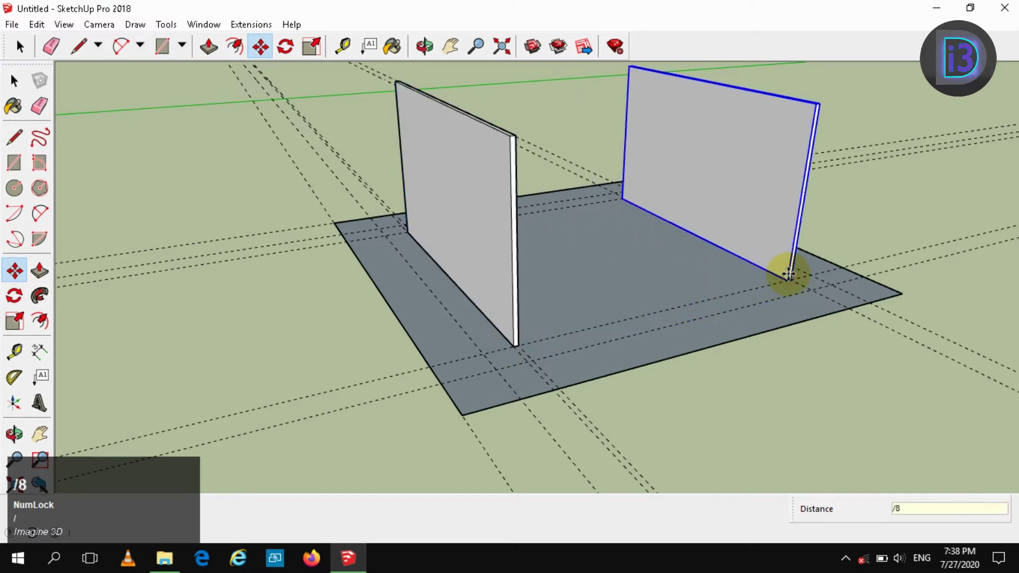
key(Return)
key(space)
scroll(554, 287, down, 3)
middle_drag(556, 285, 653, 170)
drag(696, 148, 508, 193)
Group all the slat panels together and explode the inner panel groups into plain faces
right_click(508, 193)
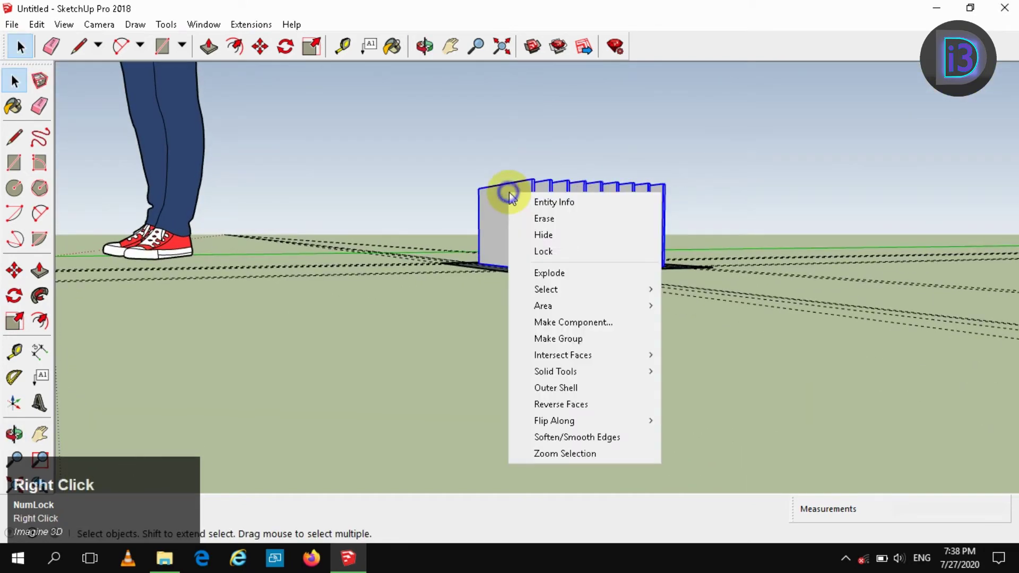
click(553, 342)
middle_drag(532, 225, 530, 266)
scroll(530, 265, up, 2)
click(521, 223)
scroll(522, 225, up, 2)
double_click(529, 229)
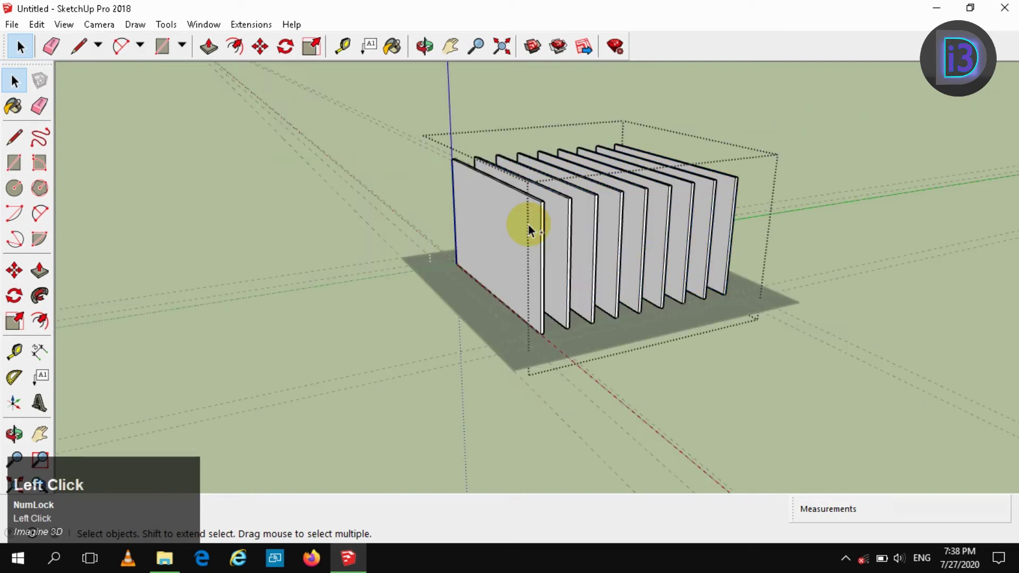
right_click(529, 228)
click(572, 307)
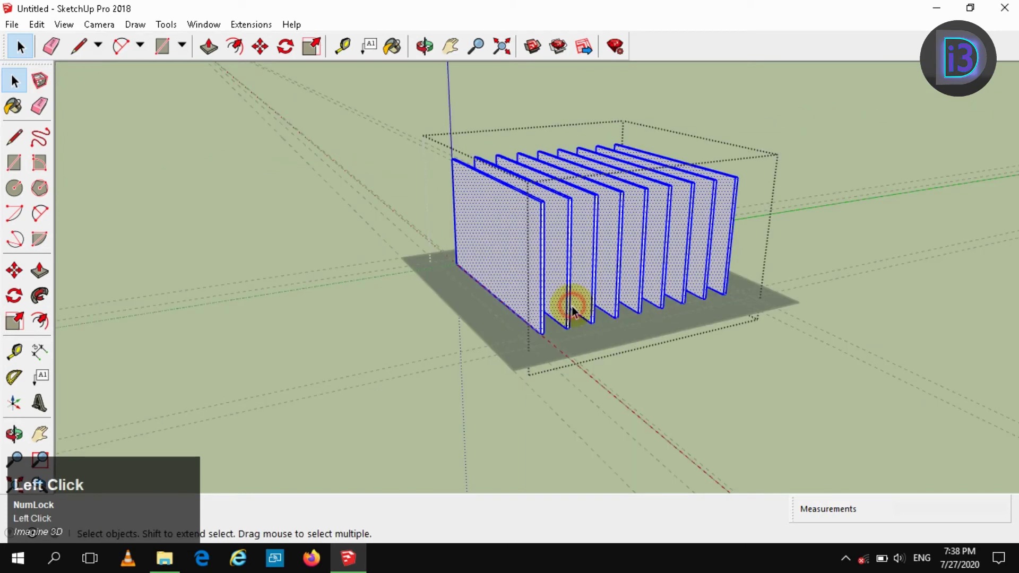
click(883, 307)
Move the slat group 100 along the red axis, off the square base
middle_drag(485, 302, 626, 250)
click(623, 234)
shift+middle_drag(447, 330, 533, 276)
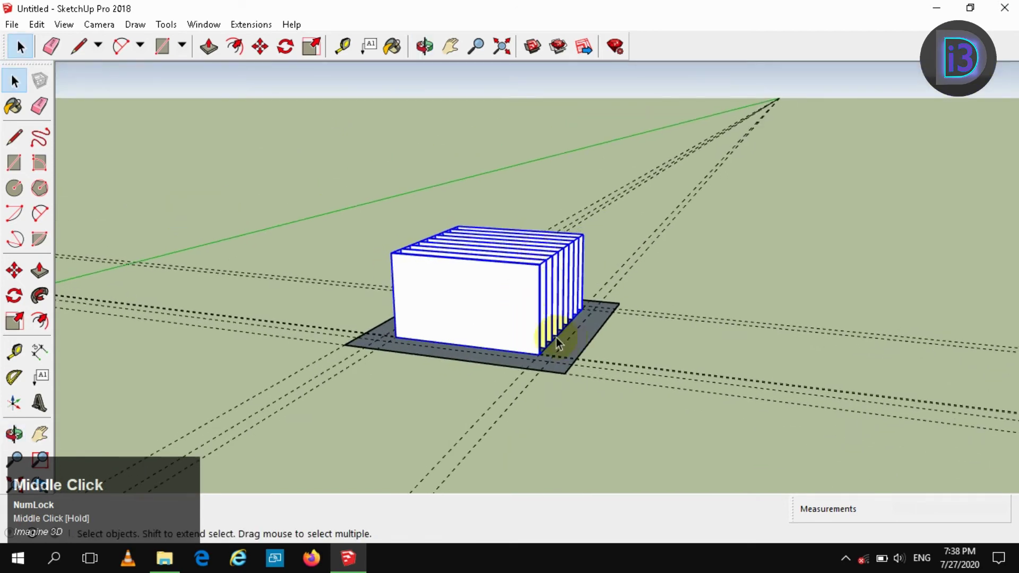
middle_drag(577, 326, 537, 466)
key(m)
click(545, 464)
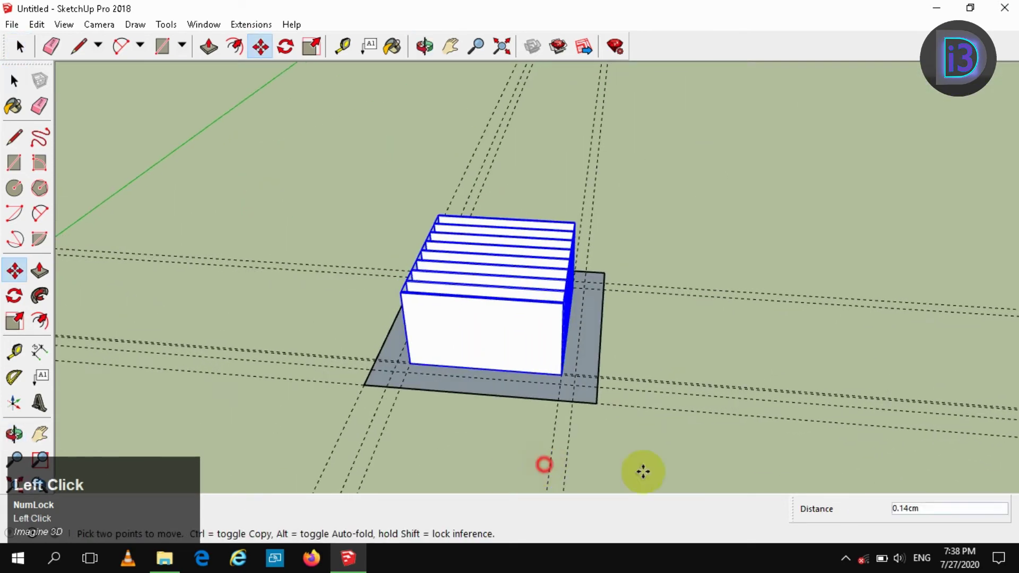
key(Right)
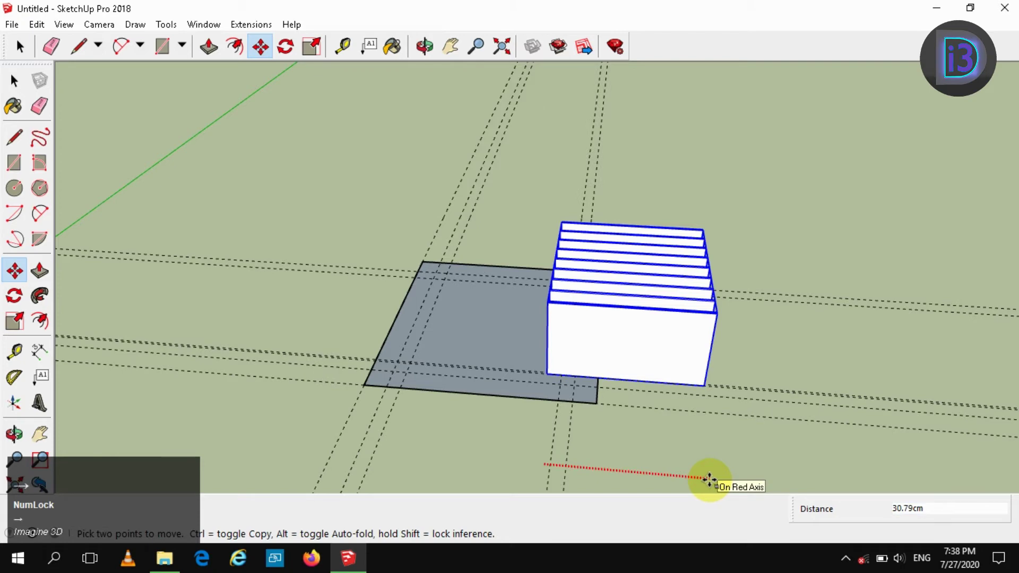
key(Return)
key(space)
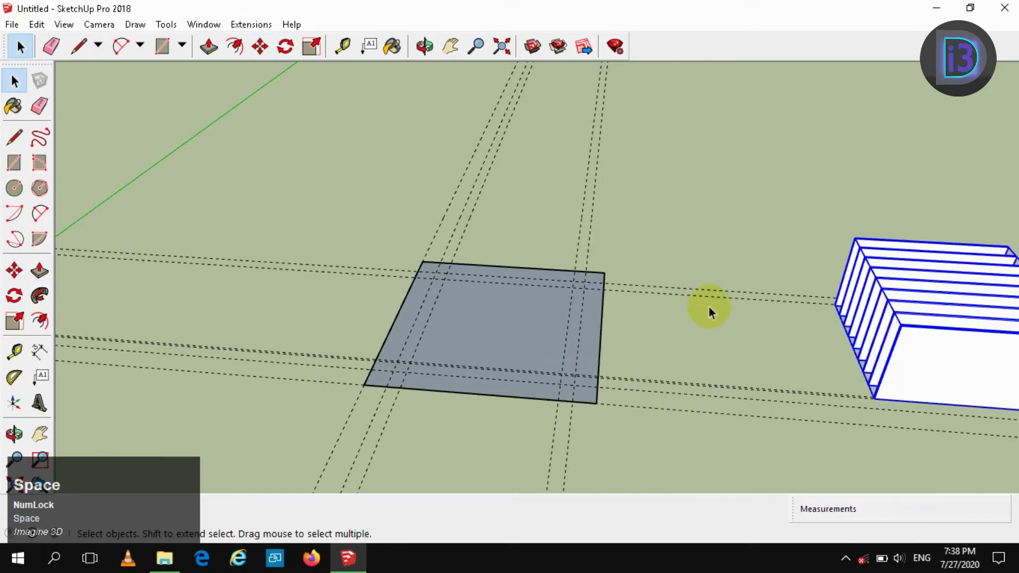
Push/Pull the square base face into a 2.00 cm thick slab
click(726, 139)
scroll(438, 329, up, 2)
shift+middle_drag(451, 371, 446, 342)
scroll(465, 350, up, 2)
click(514, 330)
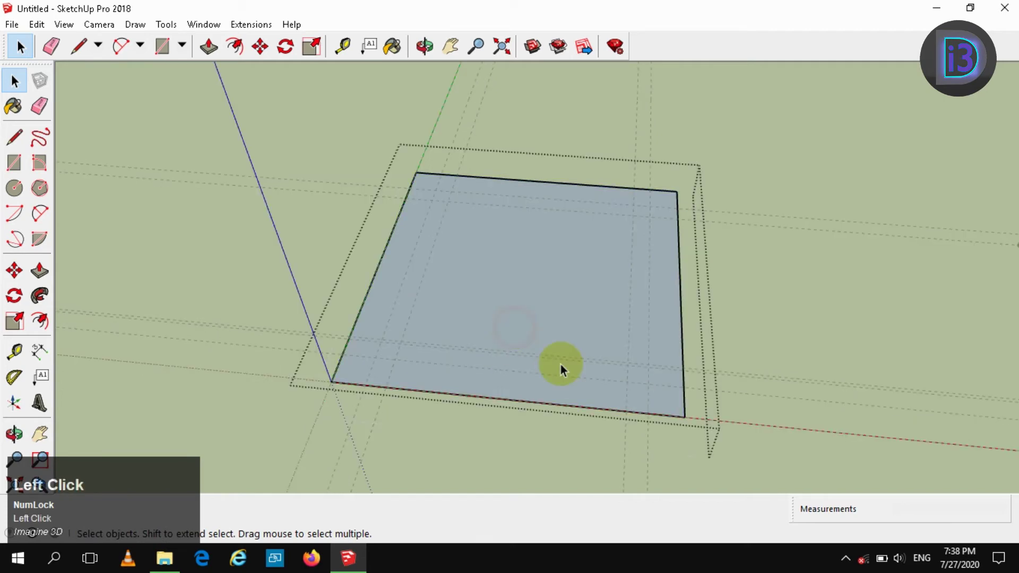
middle_drag(559, 366, 524, 283)
key(p)
click(527, 285)
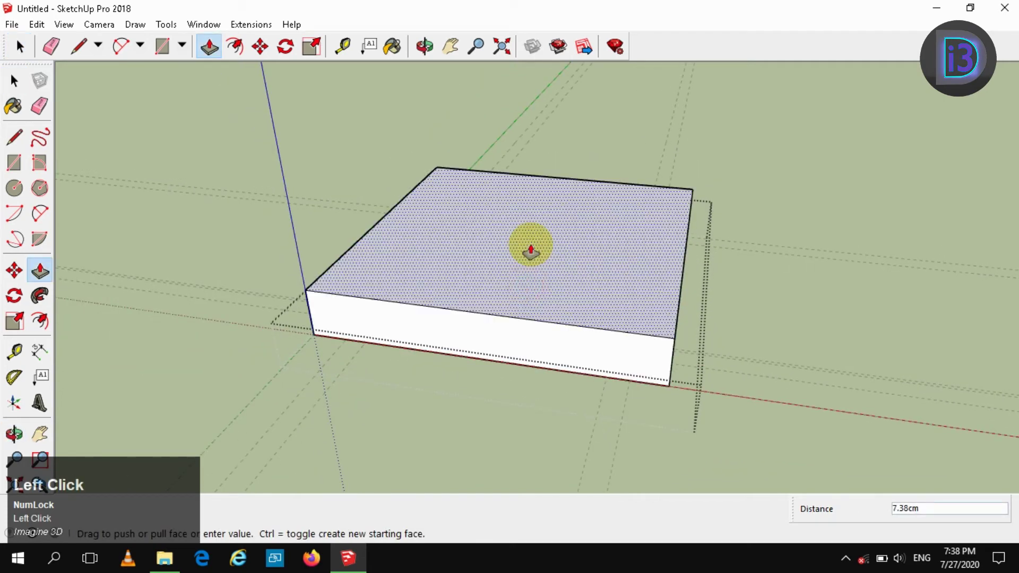
key(Return)
key(space)
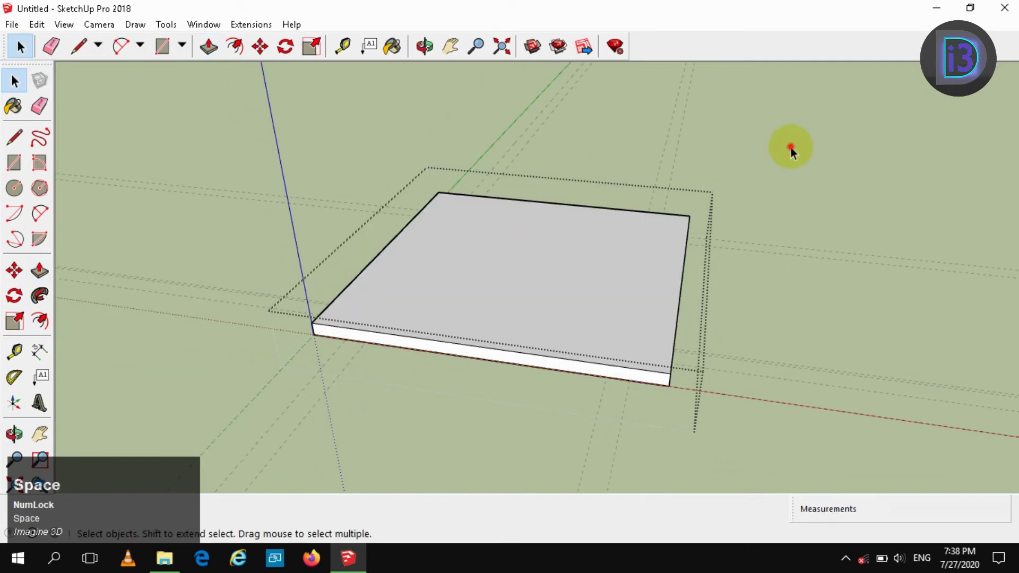
Lift the whole base slab 10 cm straight up along the blue axis
click(789, 212)
triple_click(569, 349)
middle_drag(569, 348, 580, 244)
key(m)
click(604, 268)
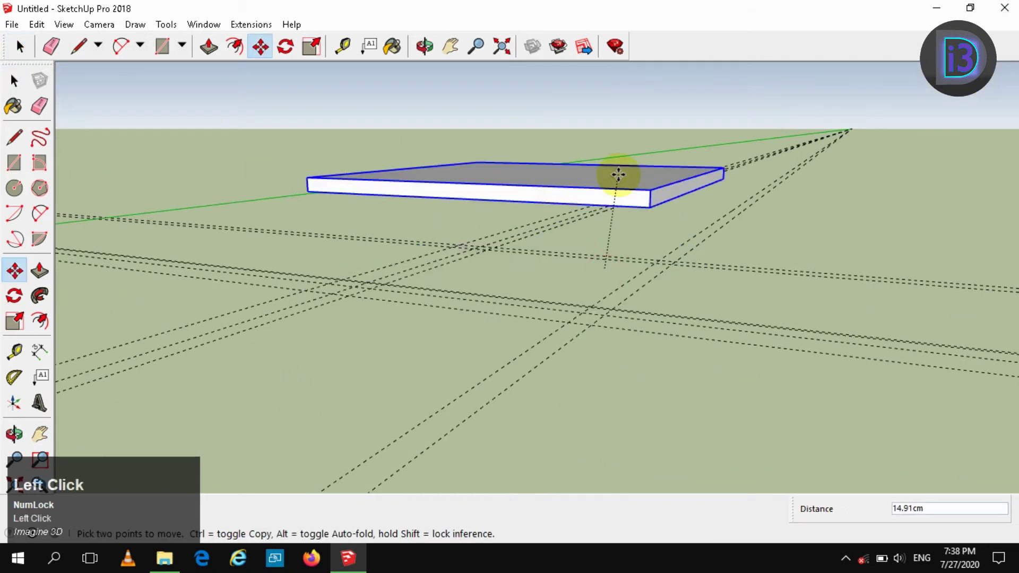
key(Up)
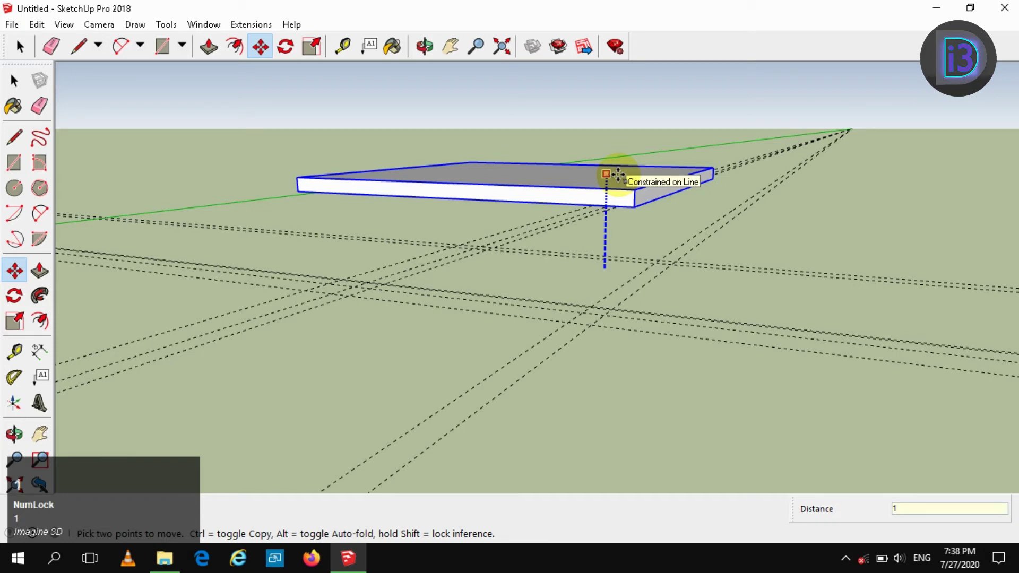
text(10)
key(Return)
key(space)
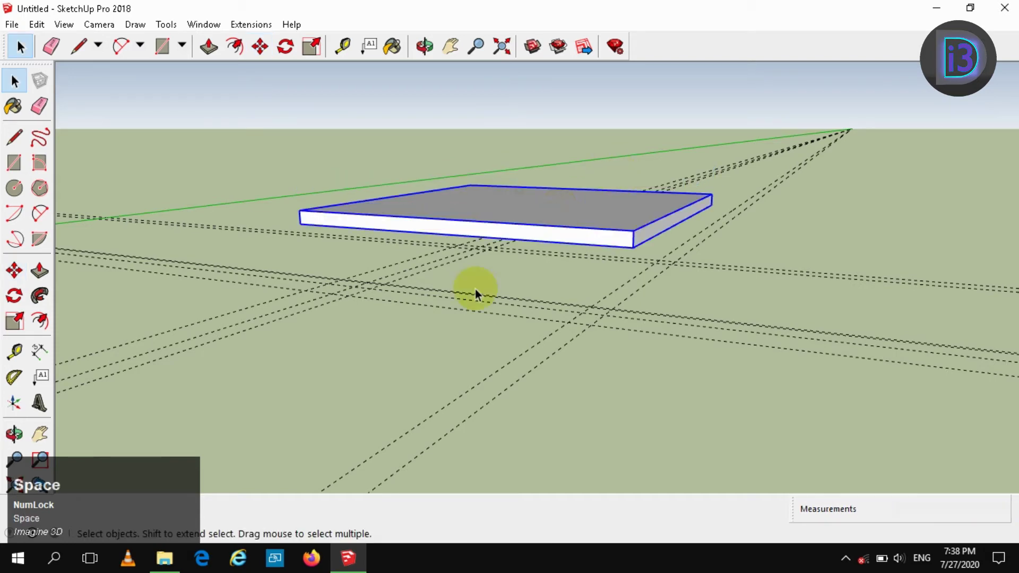
scroll(457, 229, down, 2)
middle_drag(457, 230, 683, 334)
Move the finned block 100 cm along the red axis onto the grey plate
scroll(485, 274, down, 2)
click(648, 185)
click(484, 256)
click(687, 345)
key(m)
click(681, 393)
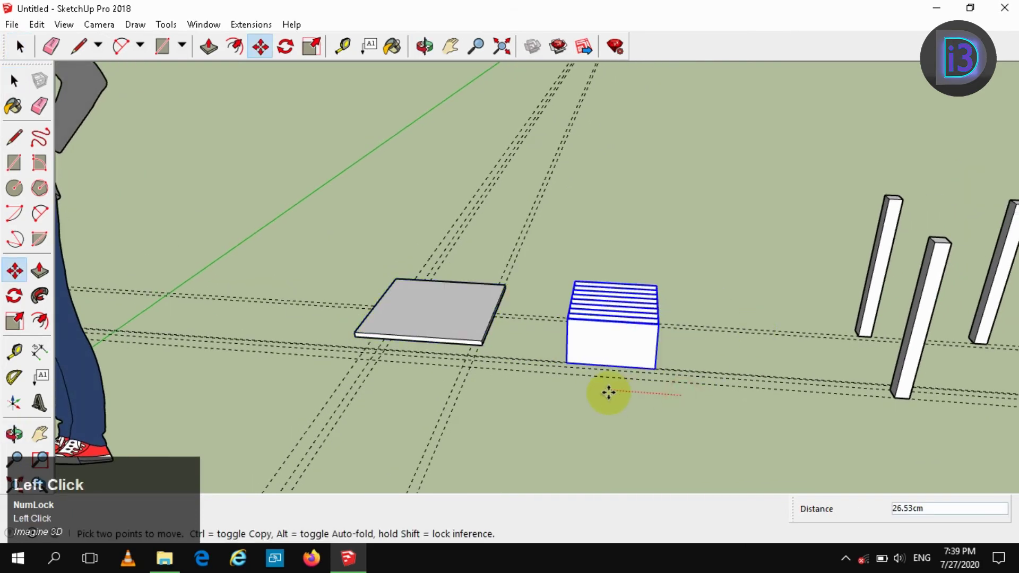
key(Right)
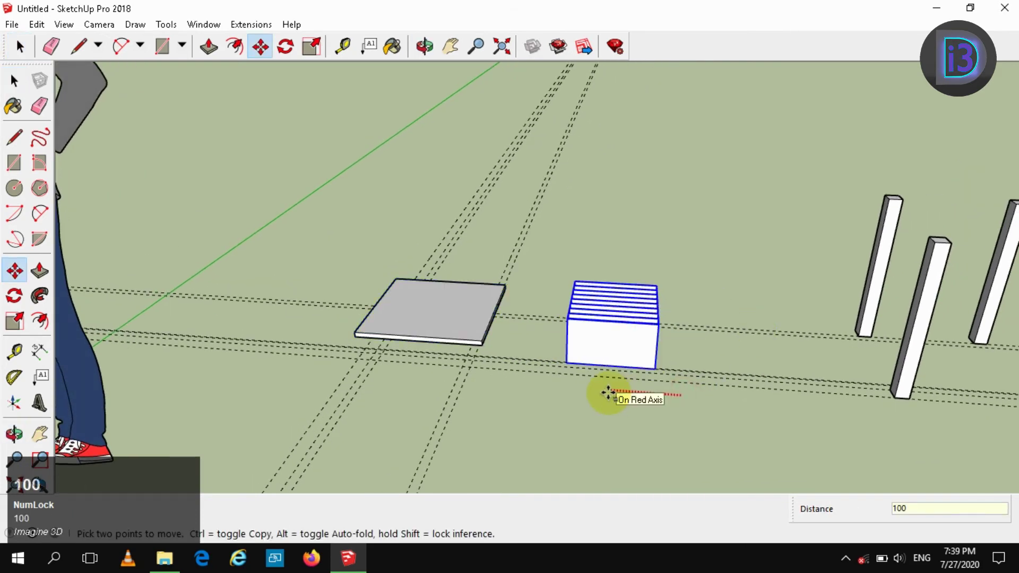
key(Return)
key(space)
Show the Solid Tools toolbar and Subtract the finned block from the plate
scroll(423, 284, up, 2)
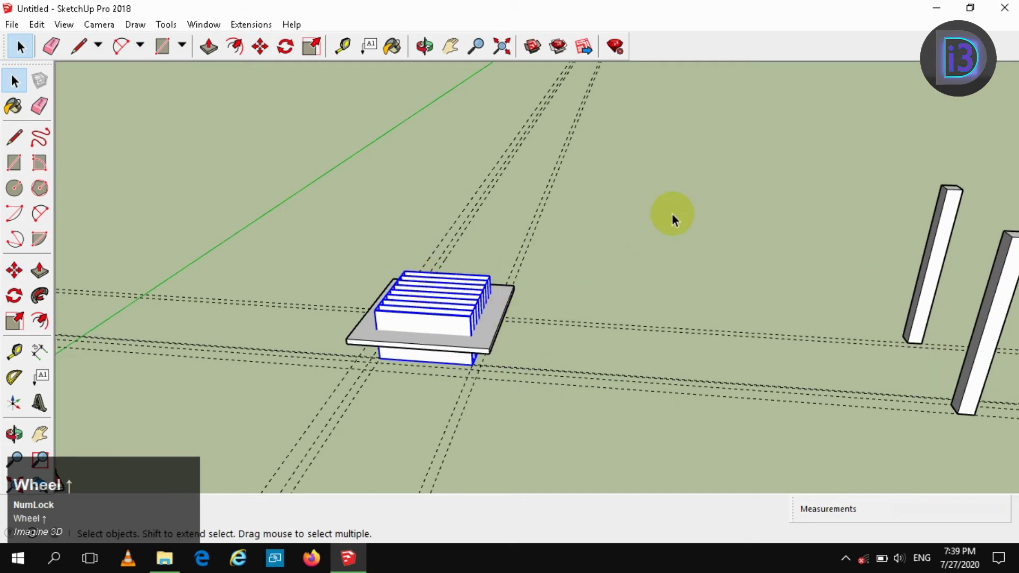
click(672, 214)
right_click(663, 47)
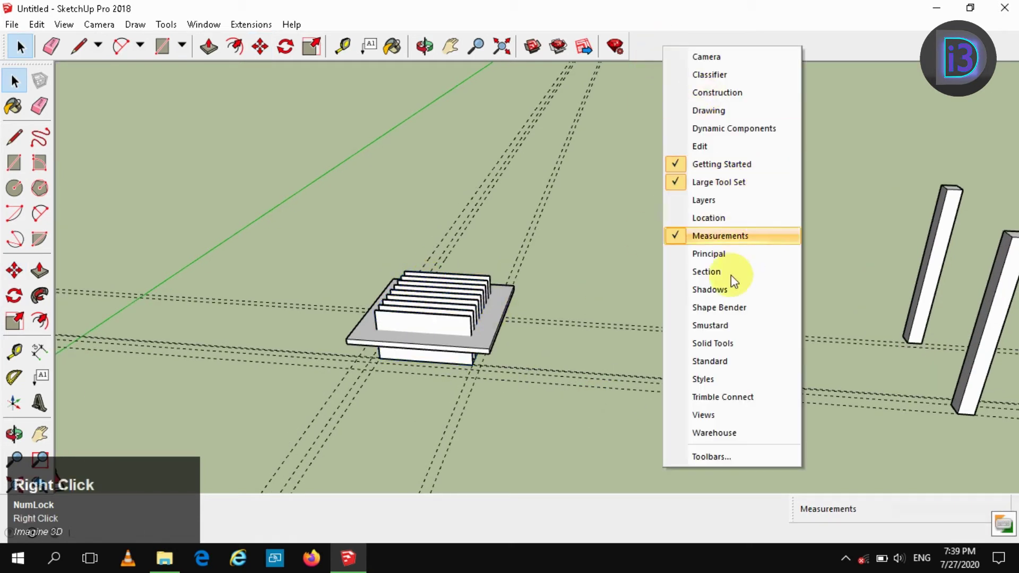
click(714, 344)
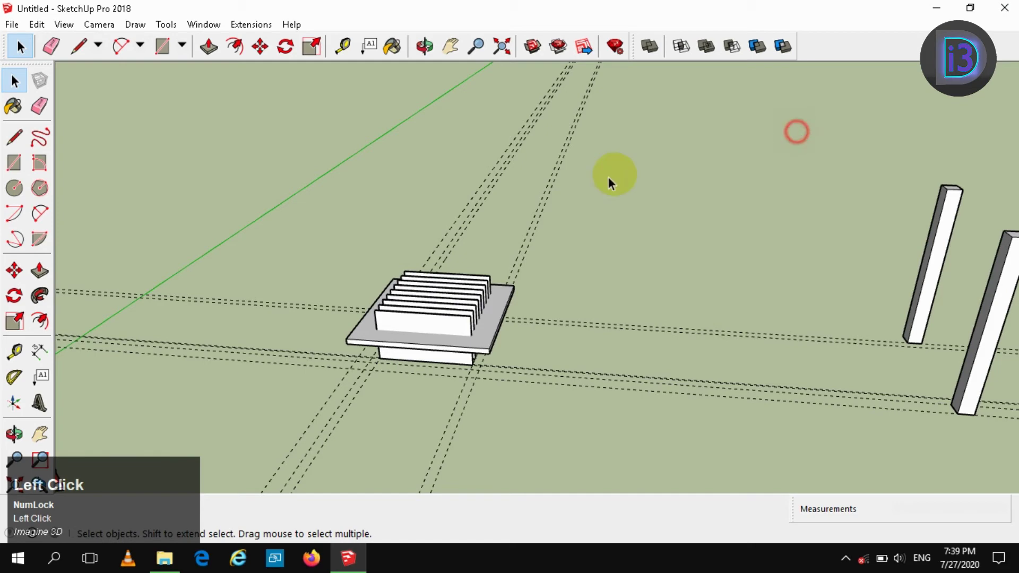
scroll(597, 298, up, 2)
middle_drag(597, 299, 462, 283)
click(459, 284)
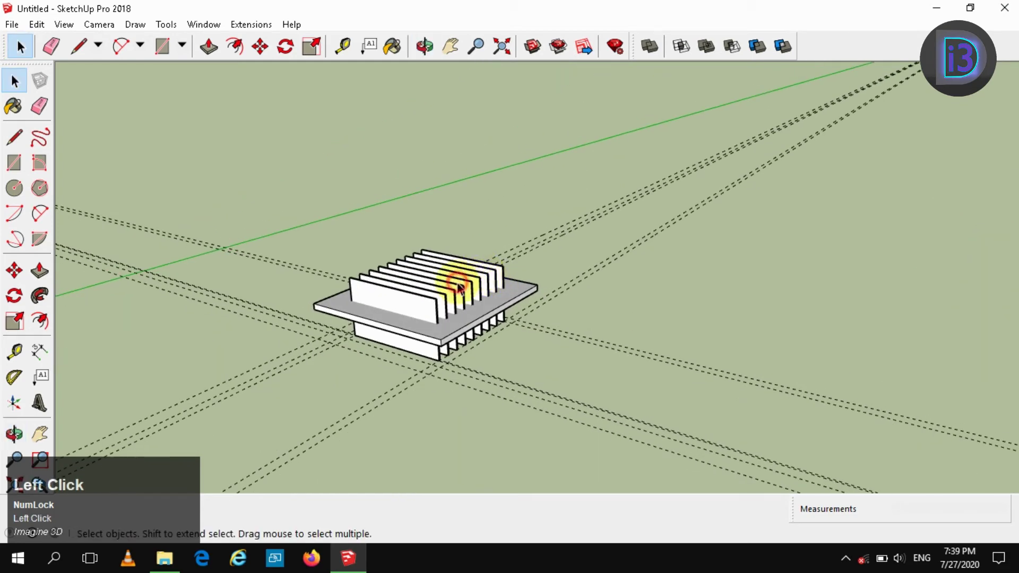
click(732, 47)
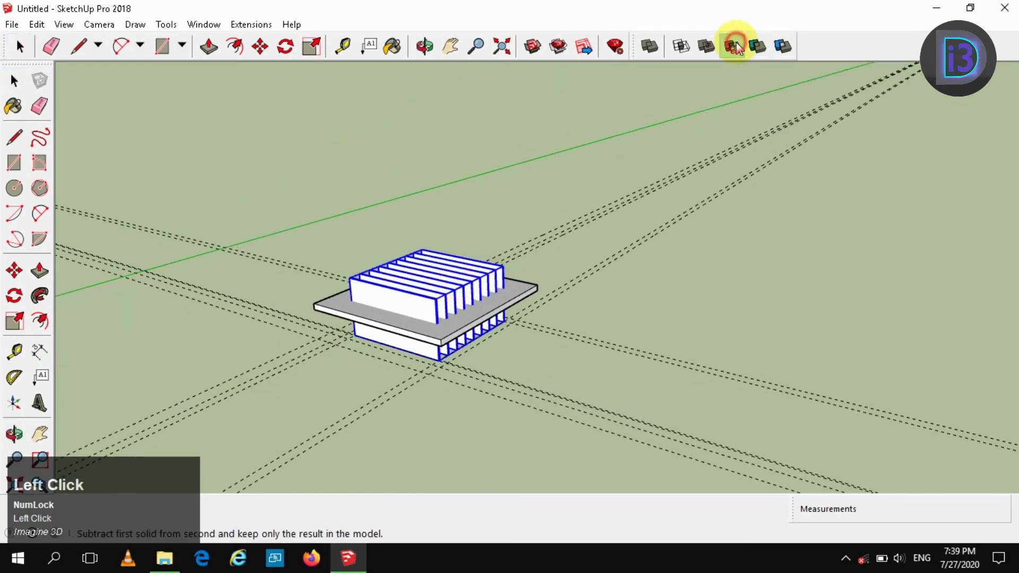
click(528, 296)
key(space)
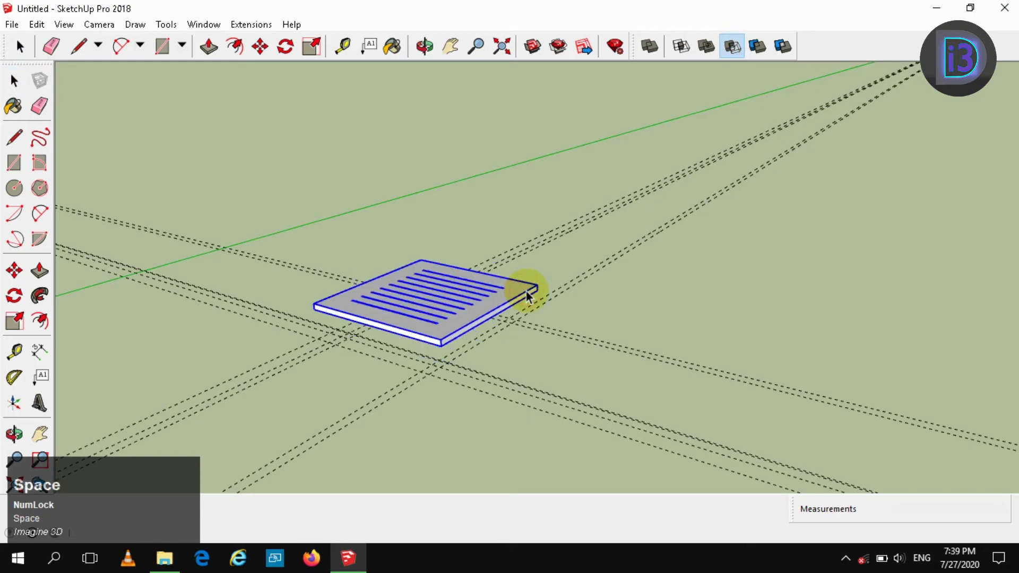
Copy the slotted plate upward, placing the copy above the original
click(694, 337)
scroll(424, 299, up, 3)
middle_drag(423, 298, 461, 211)
scroll(359, 387, up, 4)
scroll(484, 268, down, 5)
scroll(484, 268, down, 2)
middle_drag(523, 279, 455, 318)
click(434, 321)
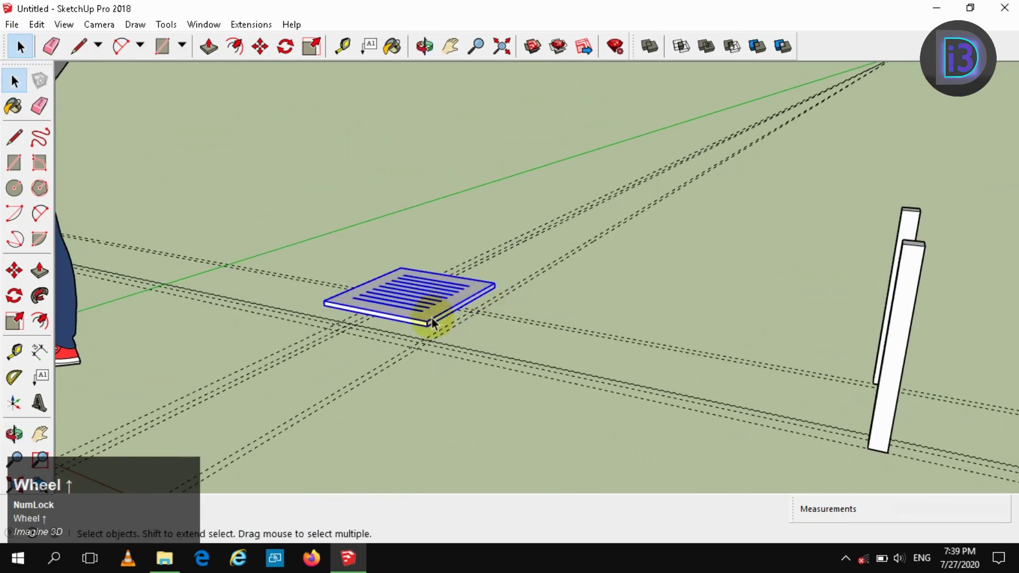
key(m)
click(427, 329)
scroll(427, 200, down, 3)
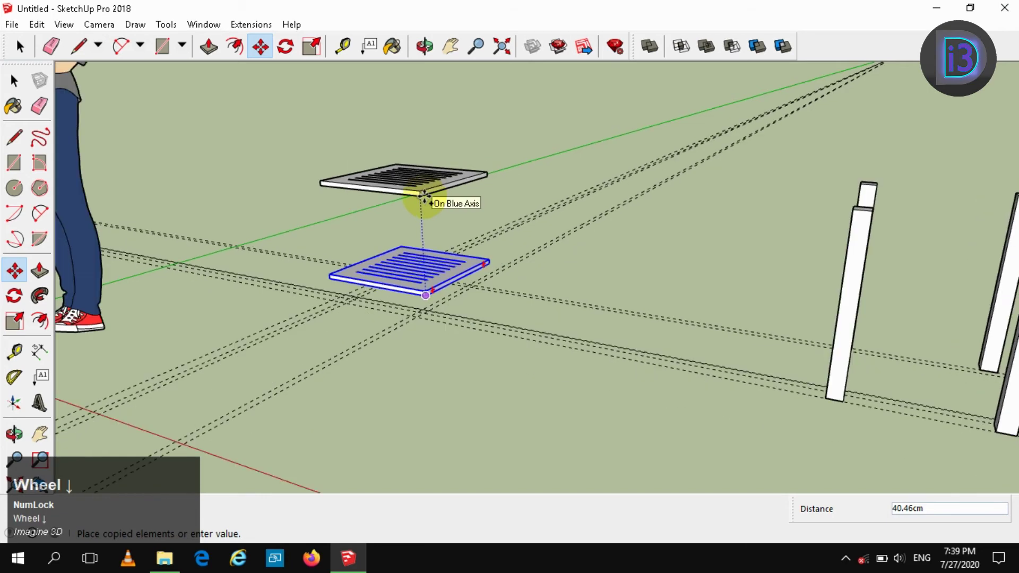
click(785, 212)
key(space)
Inside the upper copy's group, pull its top face up by 1 cm
scroll(432, 141, up, 5)
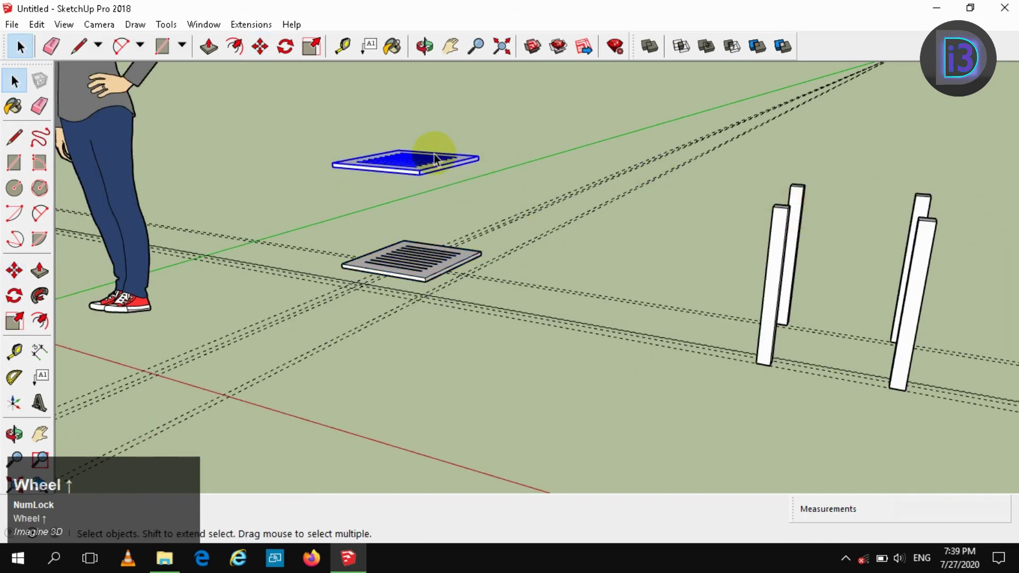
middle_drag(420, 155, 426, 225)
double_click(425, 225)
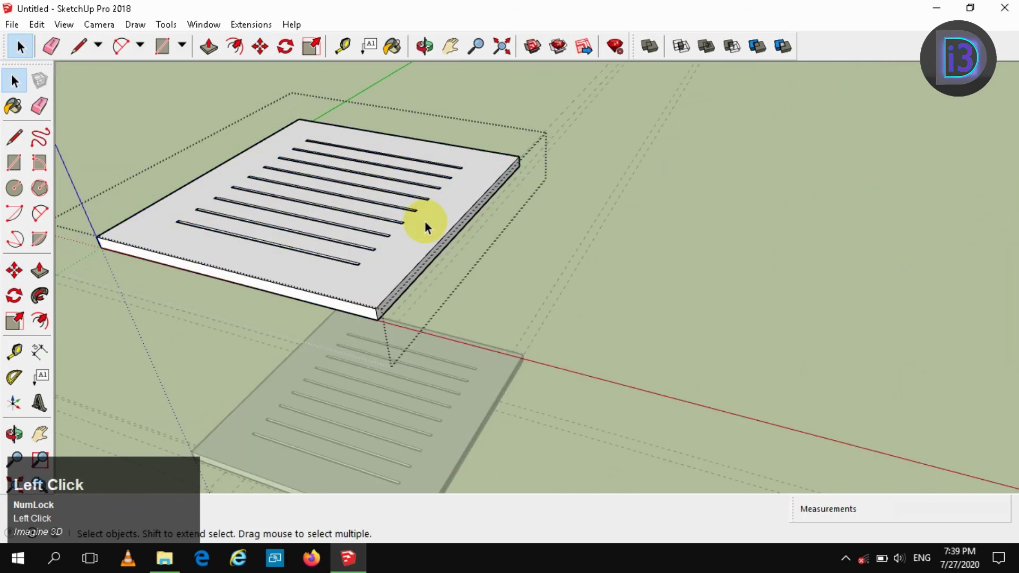
key(p)
click(425, 221)
text(1)
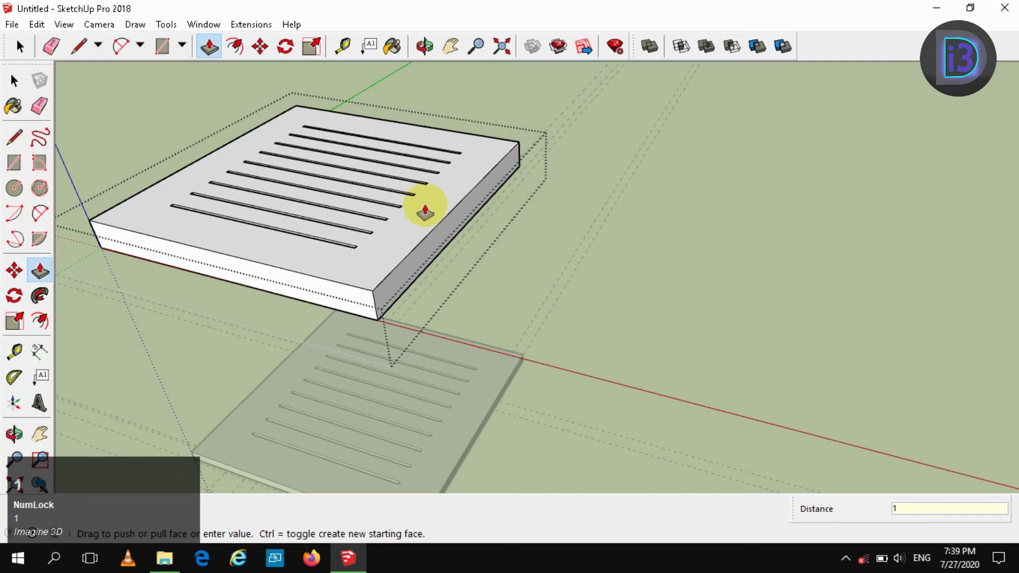
key(Return)
key(space)
click(850, 278)
Select the four-post stand
scroll(562, 323, down, 5)
scroll(401, 228, down, 3)
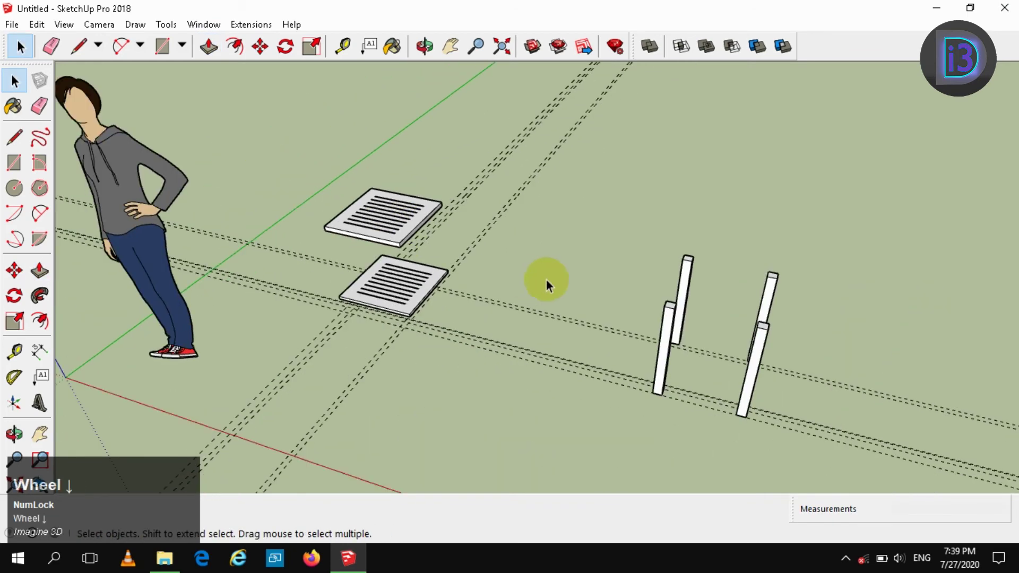
click(672, 334)
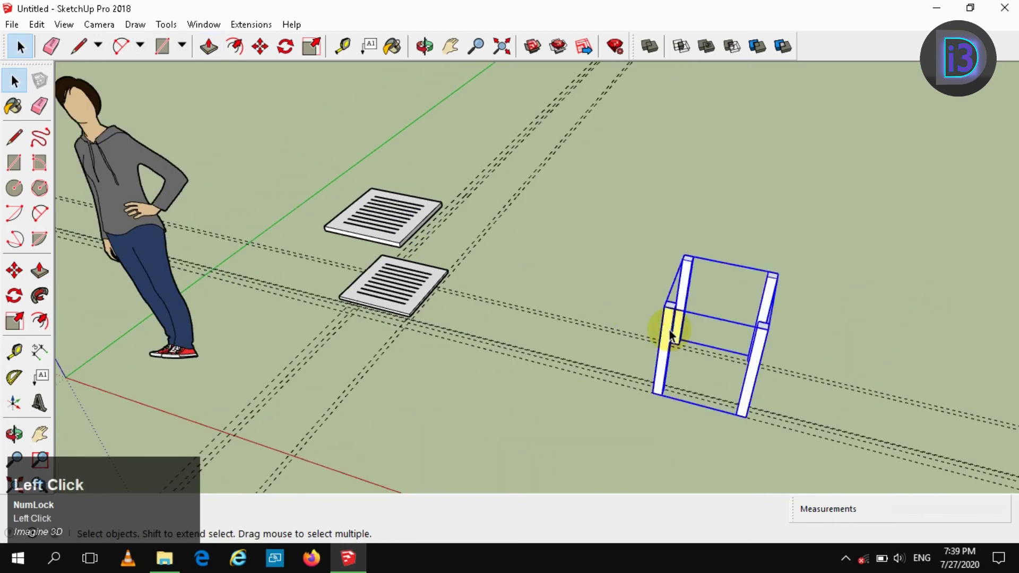
Move the four-post stand 200 cm onto the slotted plates
scroll(656, 392, up, 1)
key(m)
click(649, 394)
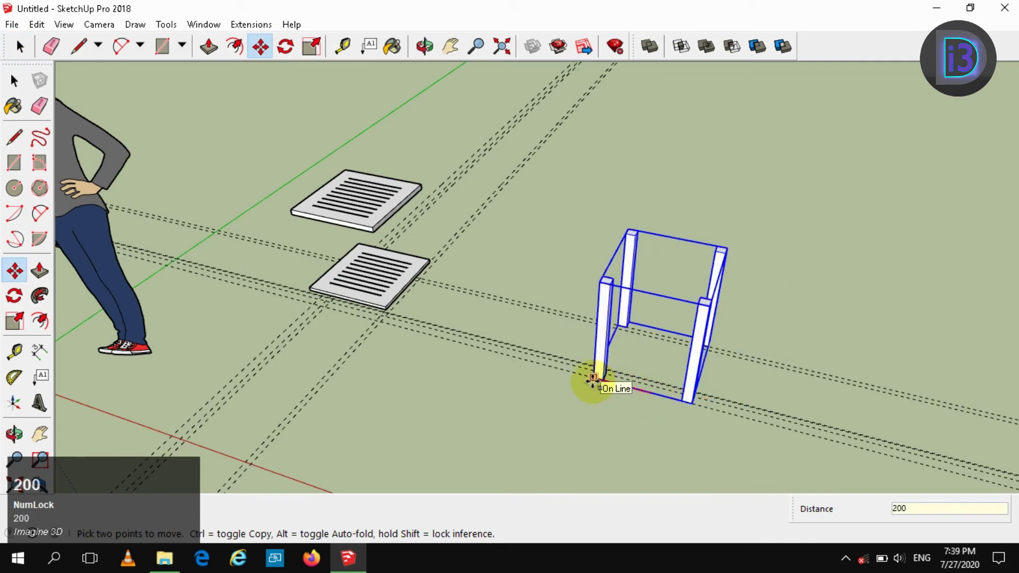
key(Return)
key(space)
Merge the table top, posts and lower shelf into one solid with Outer Shell
scroll(354, 222, up, 3)
middle_drag(341, 209, 489, 255)
click(489, 255)
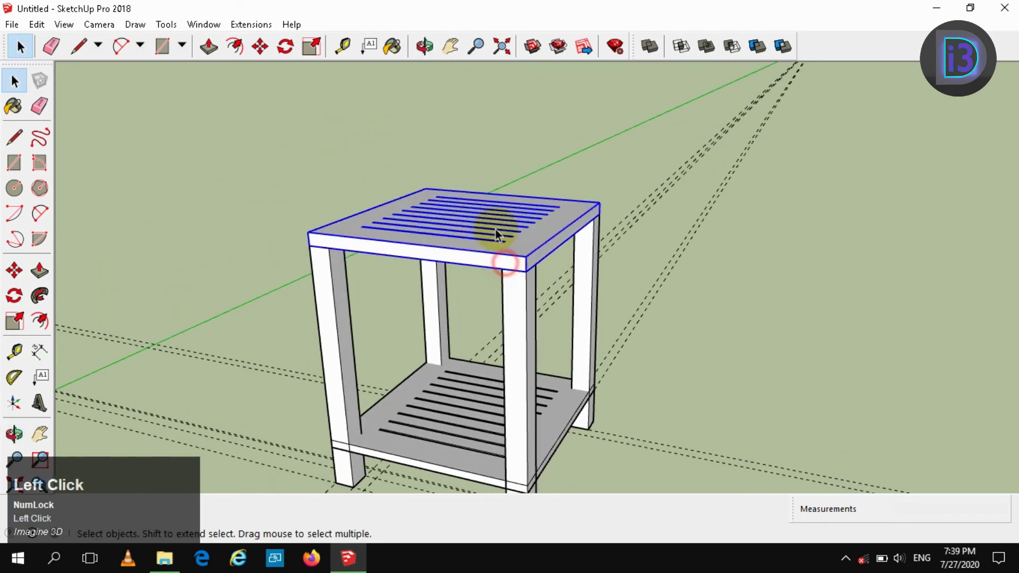
scroll(517, 308, down, 3)
shift+click(508, 303)
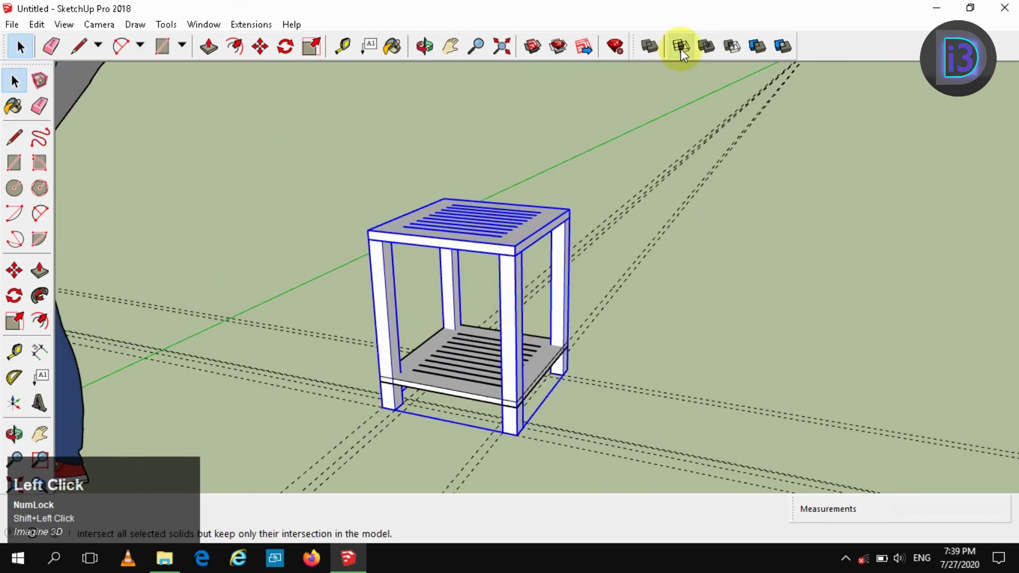
click(650, 46)
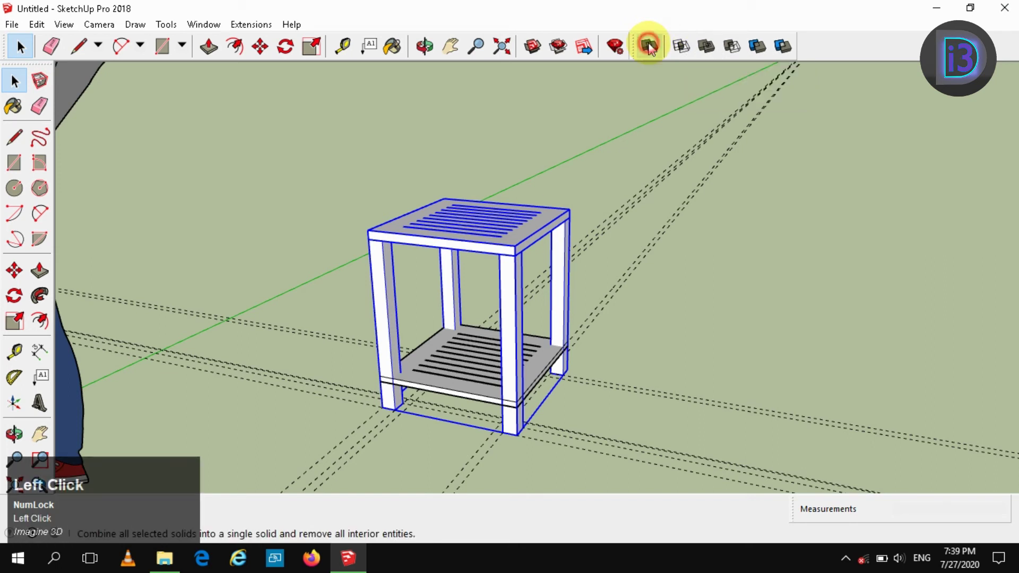
click(748, 284)
click(486, 251)
shift+click(455, 380)
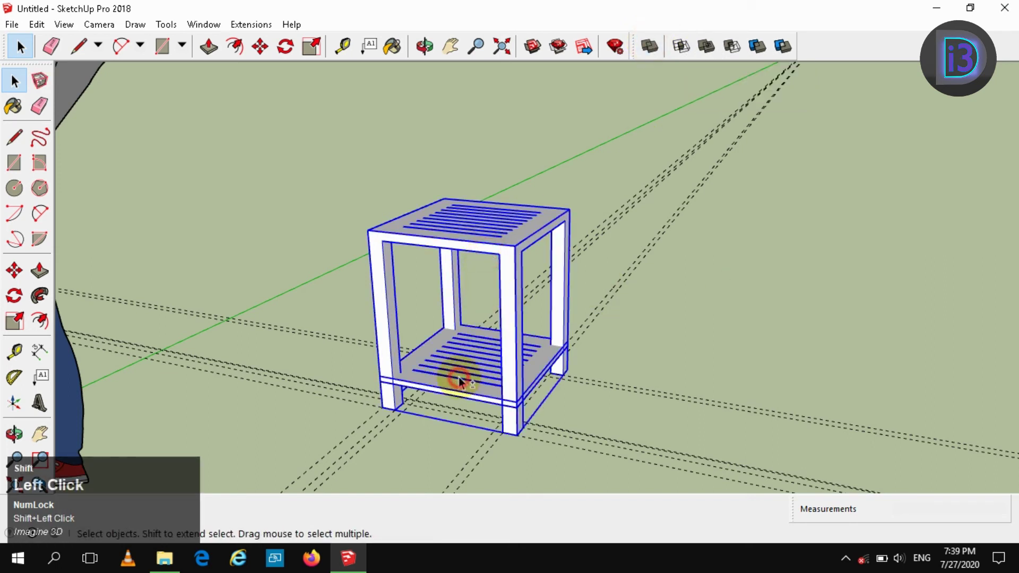
click(650, 47)
click(759, 311)
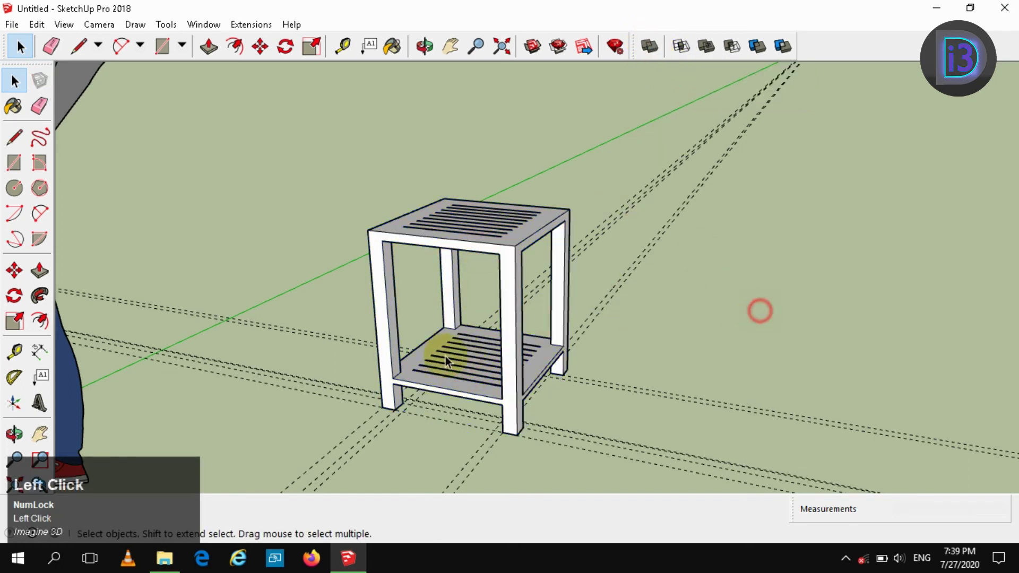
Select the merged table and pan until the scale figure is in view
middle_drag(445, 360, 487, 387)
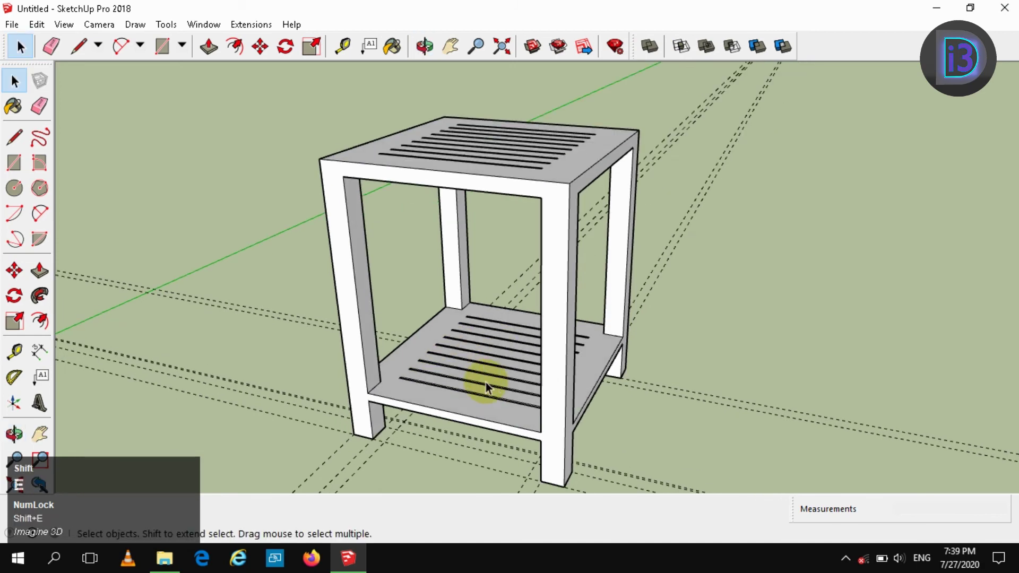
key(space)
click(549, 302)
scroll(545, 237, down, 2)
scroll(544, 239, down, 3)
shift+middle_drag(534, 238, 505, 299)
Move the table to stand beside the scale figure
key(m)
click(503, 301)
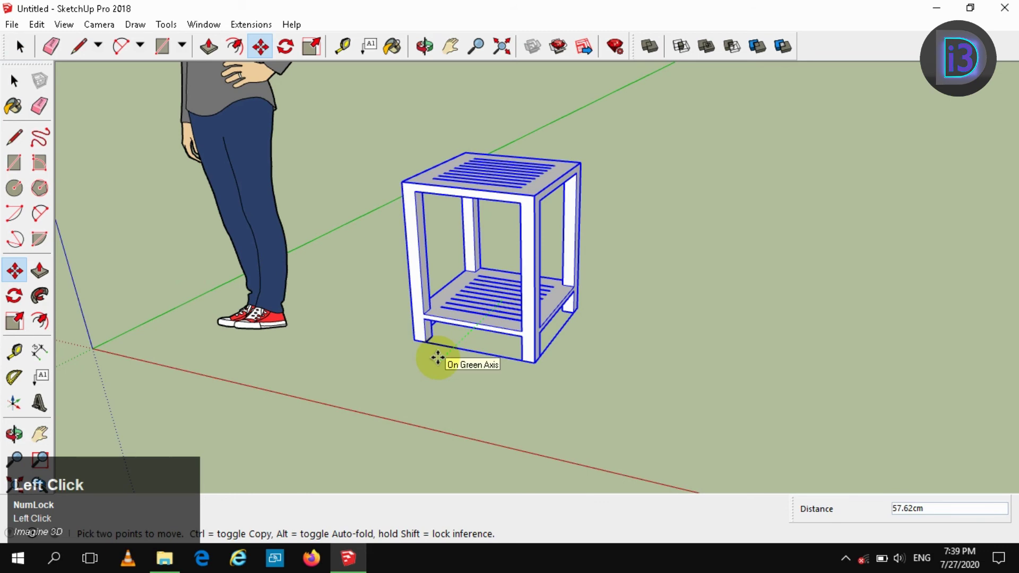
key(Left)
key(space)
key(m)
click(450, 412)
click(373, 390)
key(space)
middle_drag(375, 389, 386, 318)
scroll(403, 321, down, 3)
click(554, 296)
scroll(453, 296, up, 5)
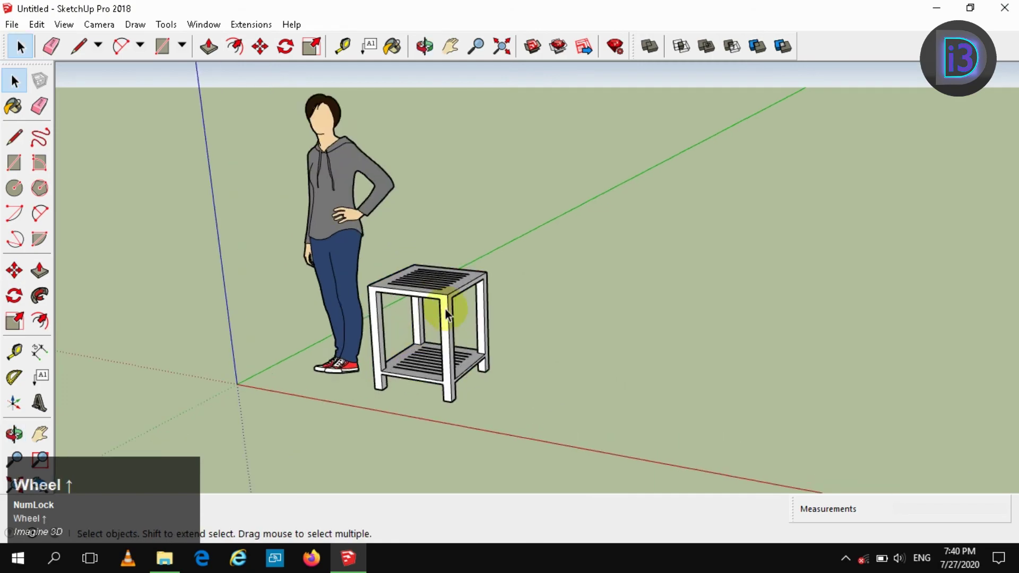